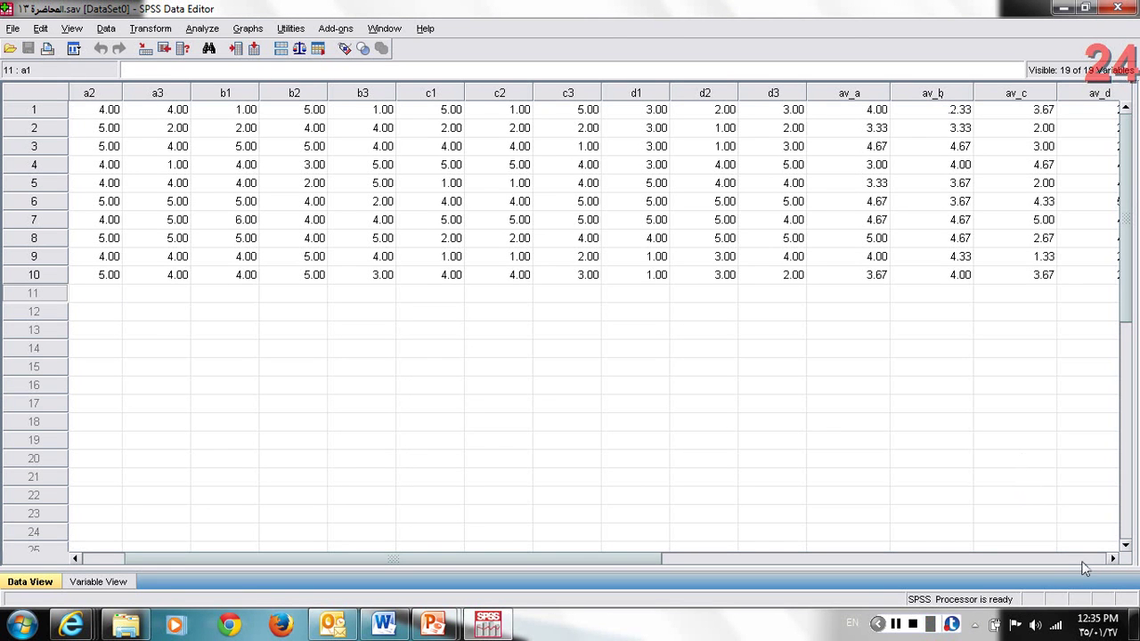
- Switch to the PowerPoint slide show and read the slide on the av_a to av_even average variables
left_click(1114, 558)
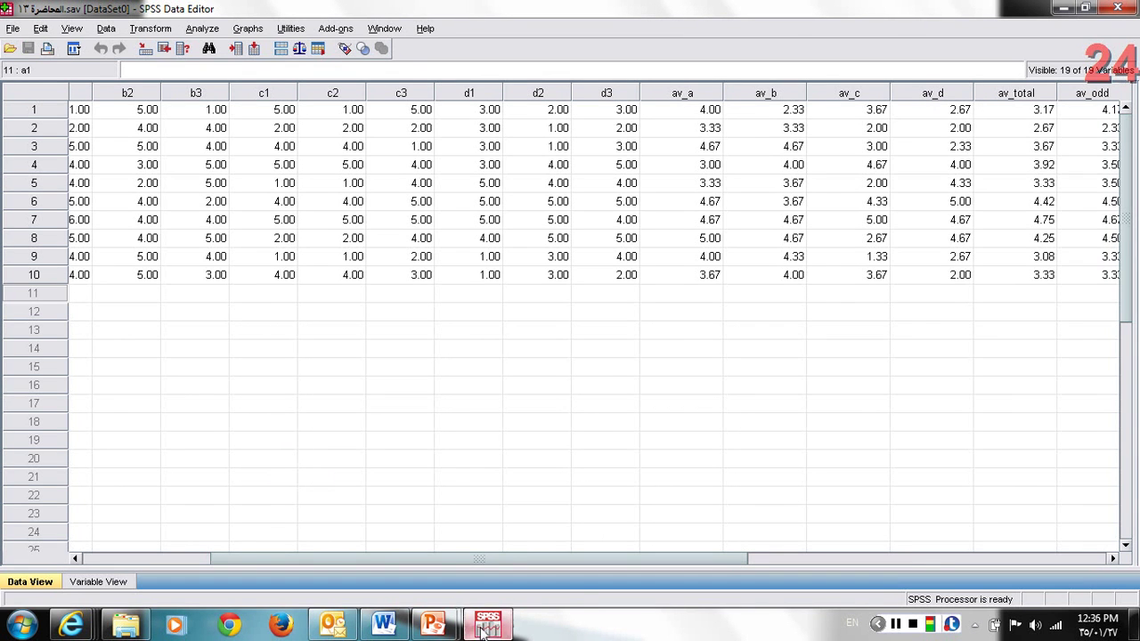
mouse_move(434, 629)
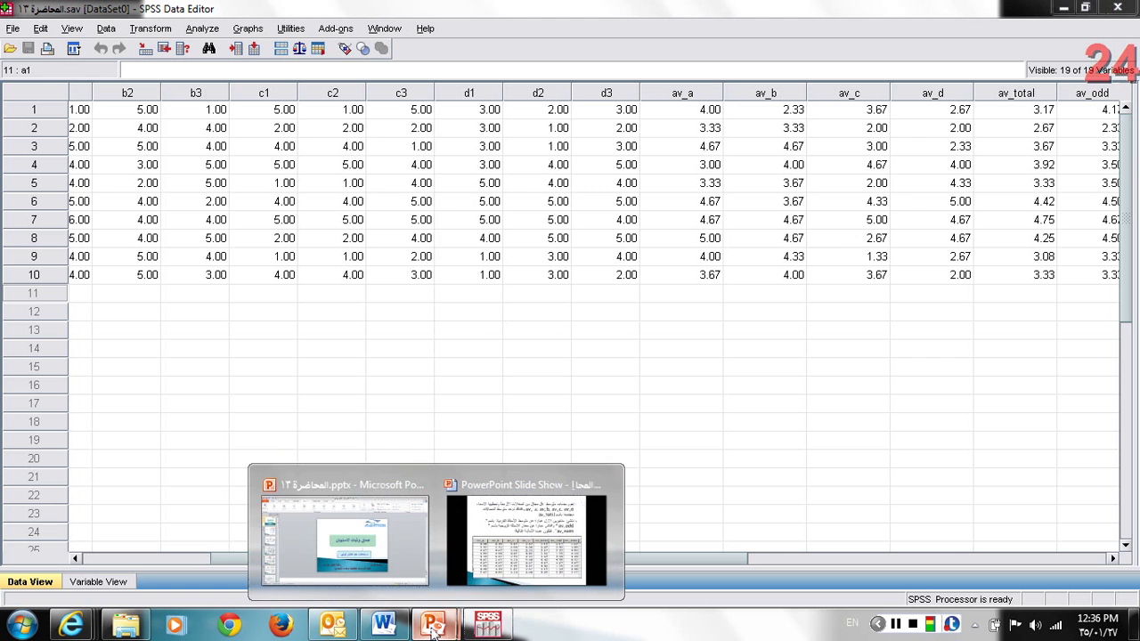
mouse_move(496, 540)
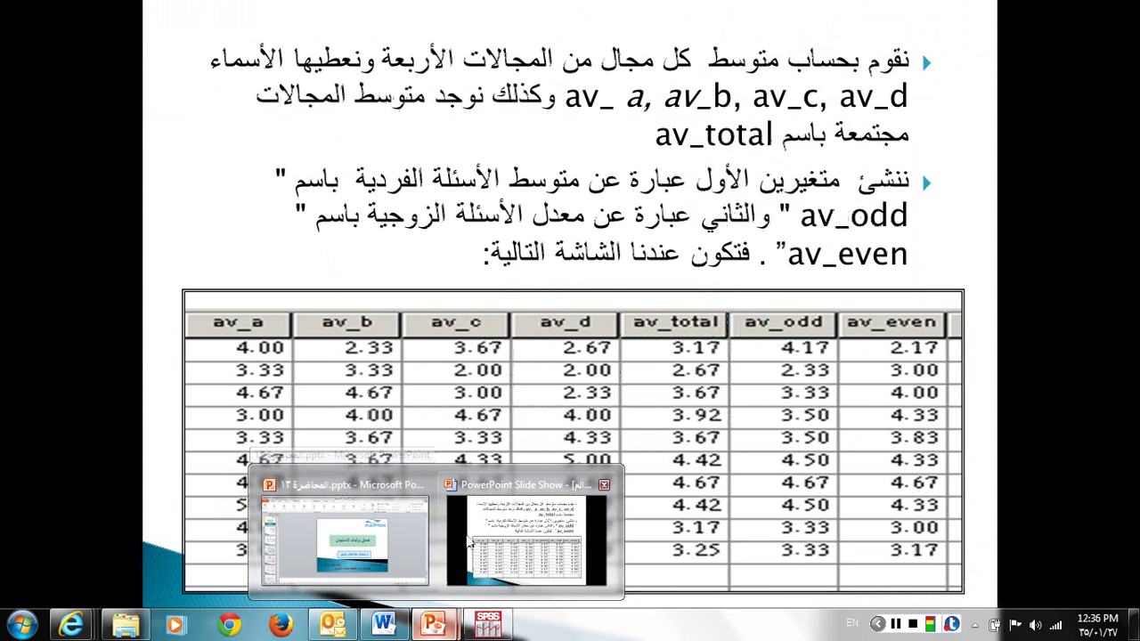
left_click(496, 540)
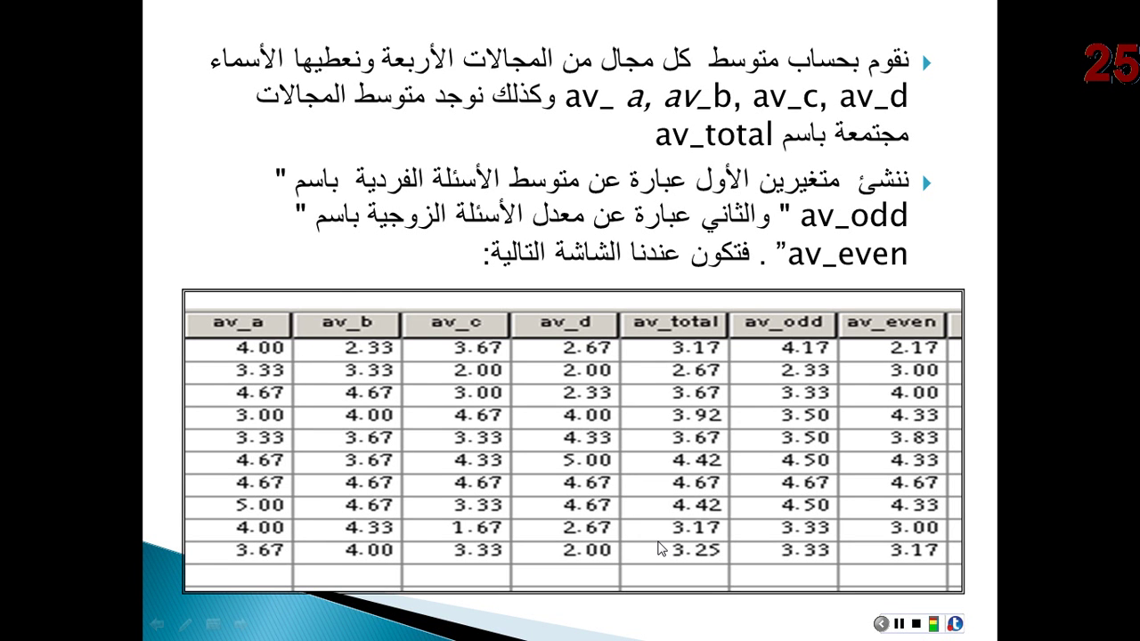
- Return to the SPSS Data Editor and examine the computed average columns through av_even
key("super")
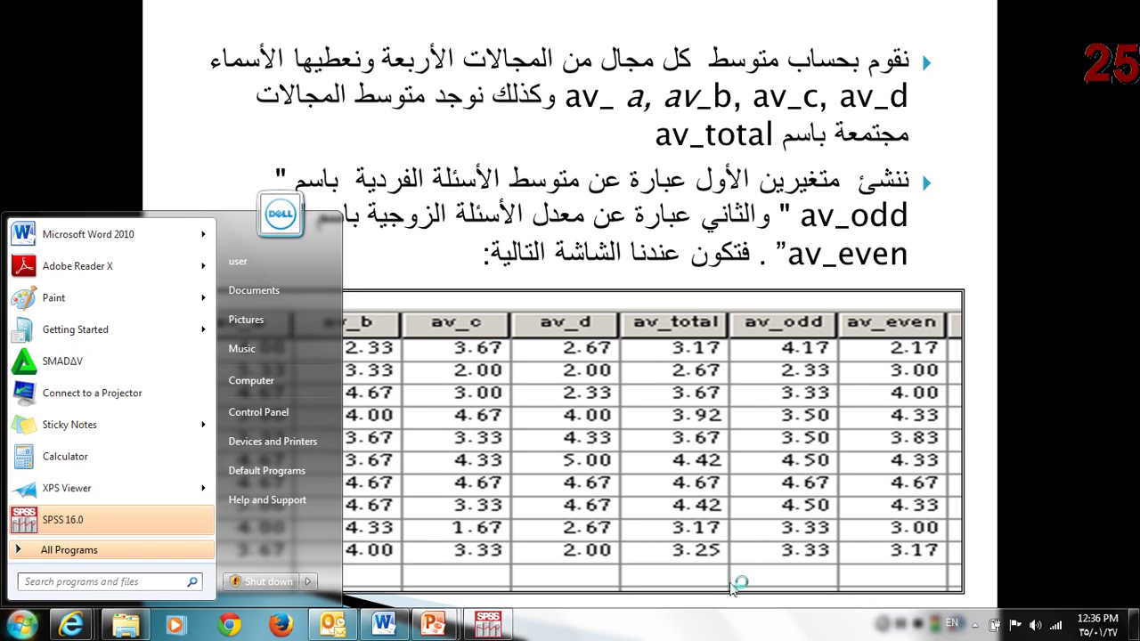
left_click(488, 626)
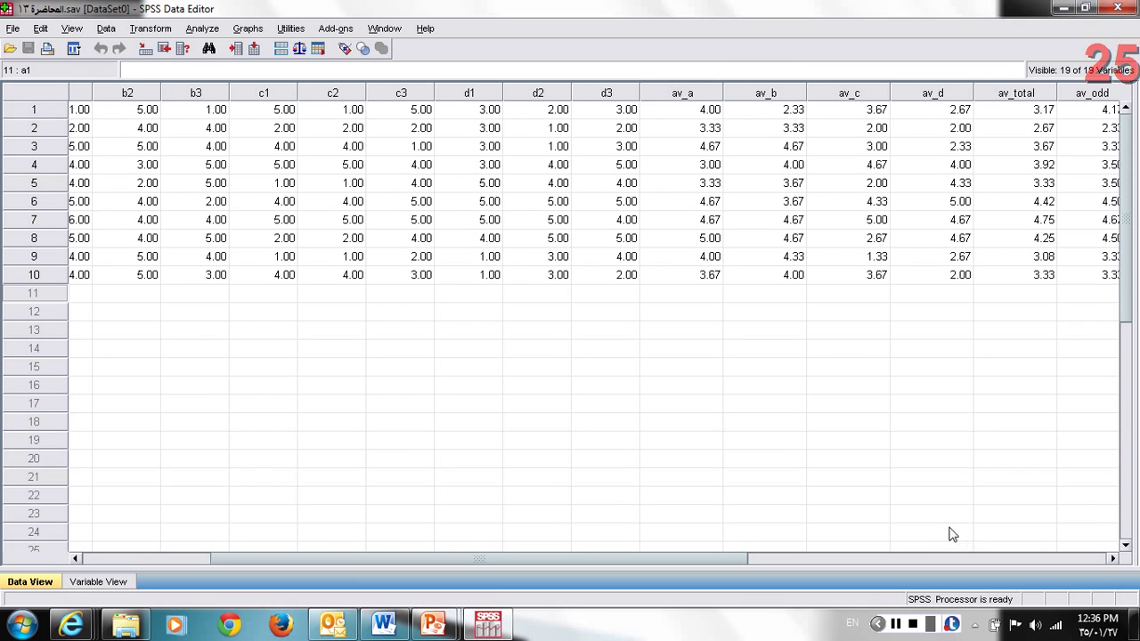
left_click(1112, 558)
left_click(1112, 558)
left_click(1112, 558)
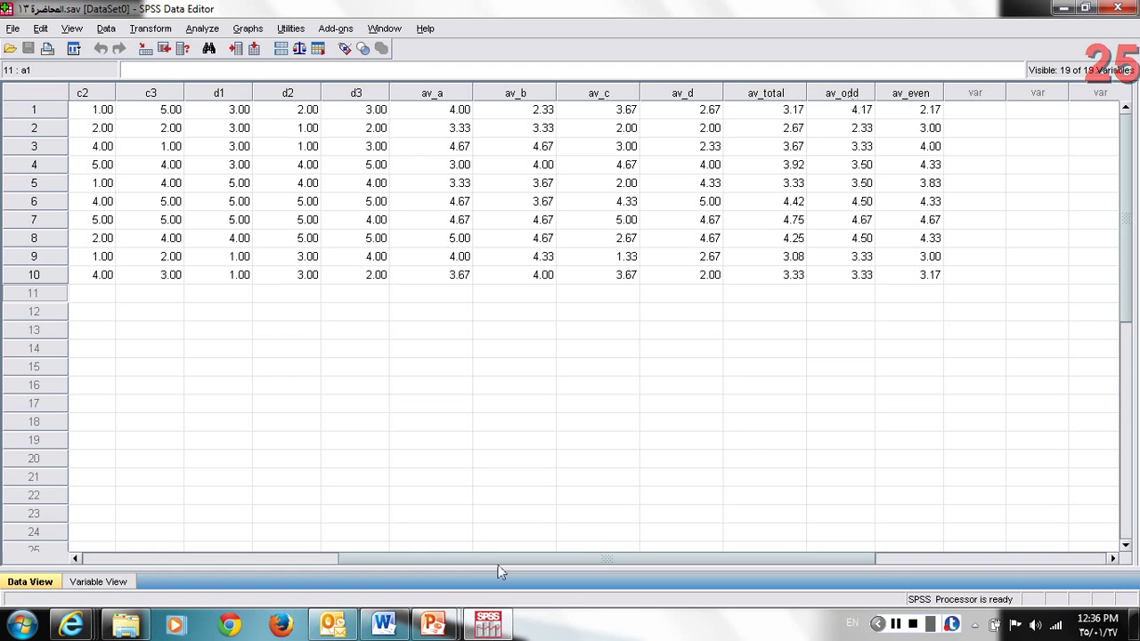
- Switch to the PowerPoint slide show and advance to the slide on split-half reliability correlations
mouse_move(489, 635)
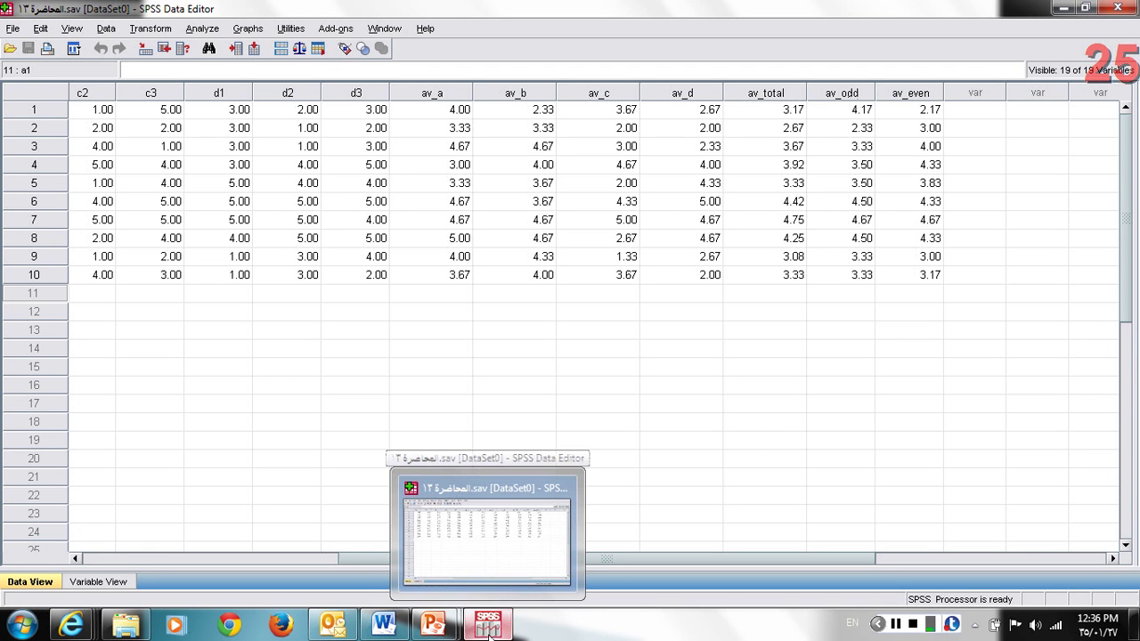
mouse_move(452, 627)
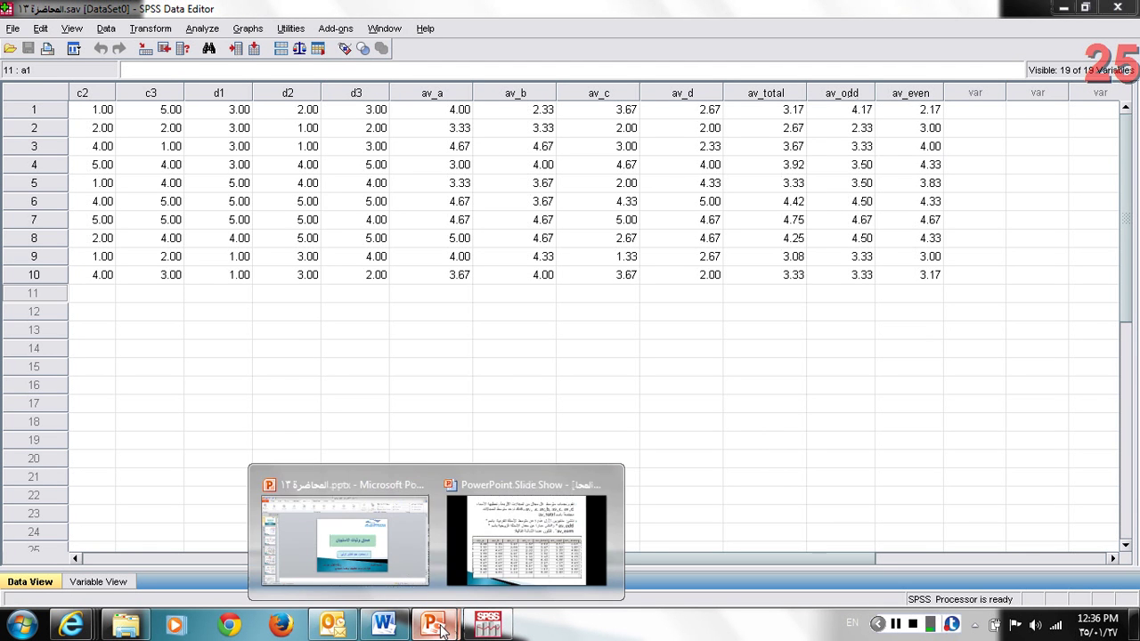
left_click(525, 534)
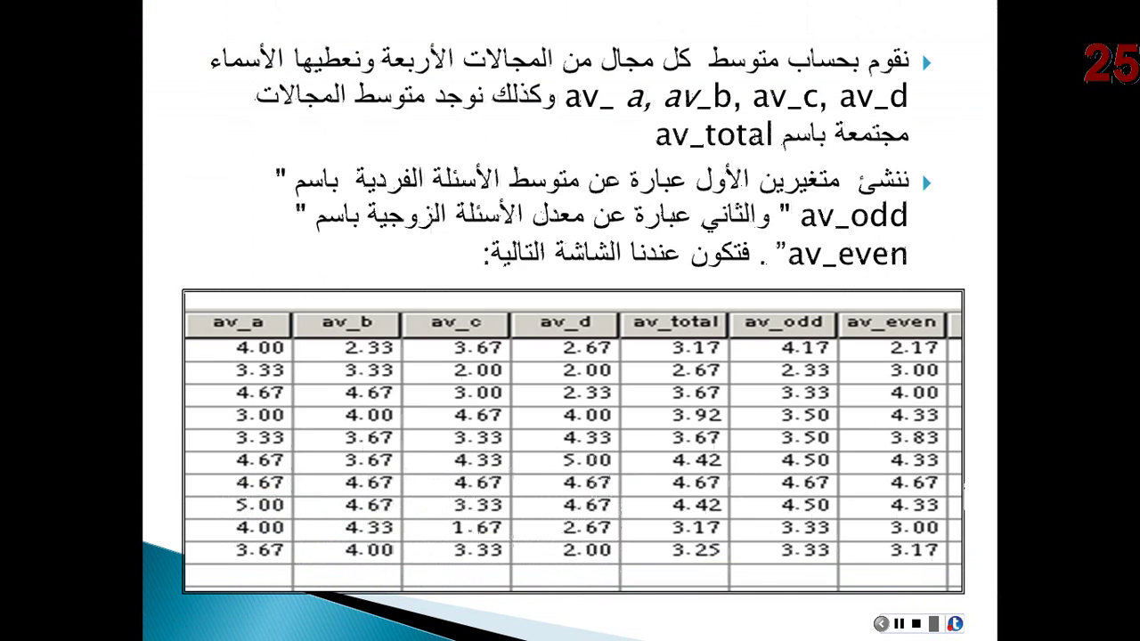
key("Right")
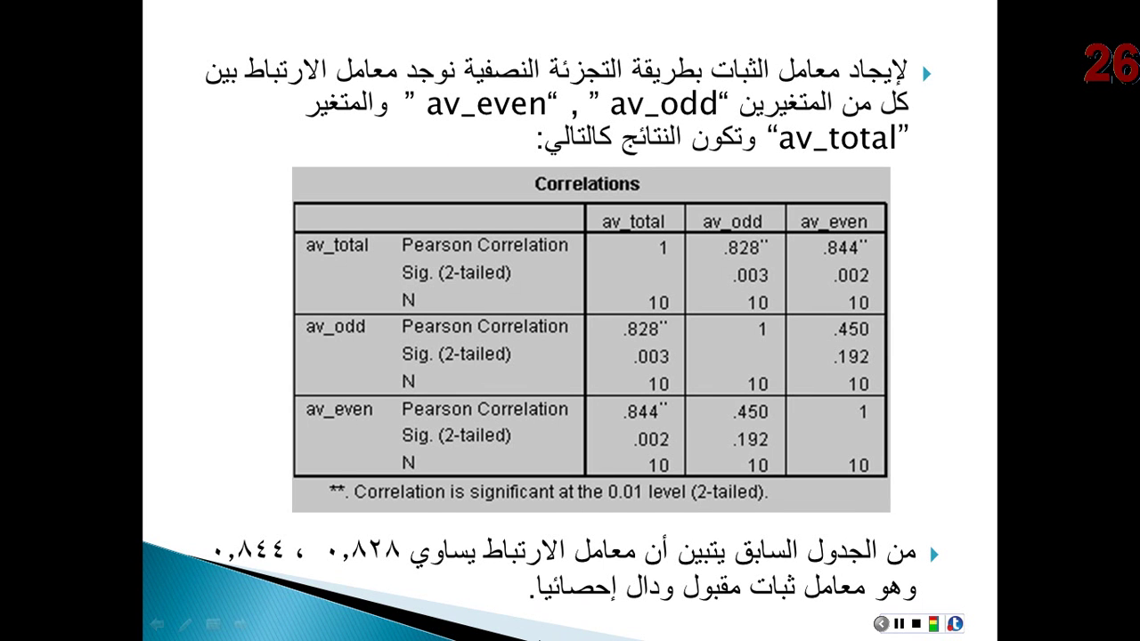
- Switch to the SPSS Data Editor, open Bivariate Correlations and reset its previous settings
key("super")
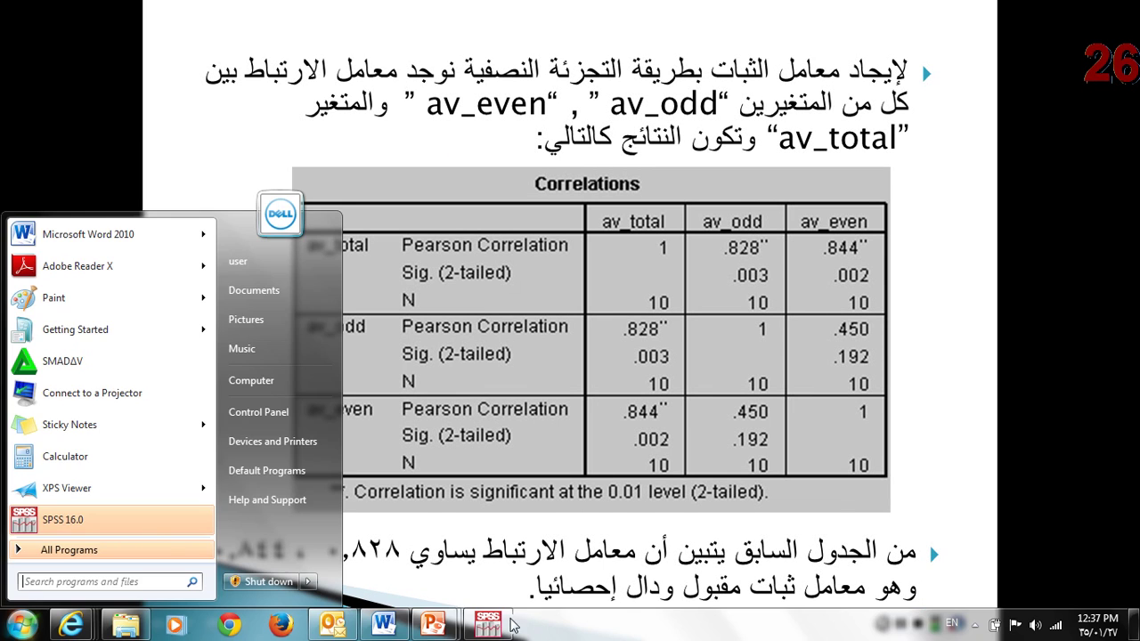
left_click(484, 627)
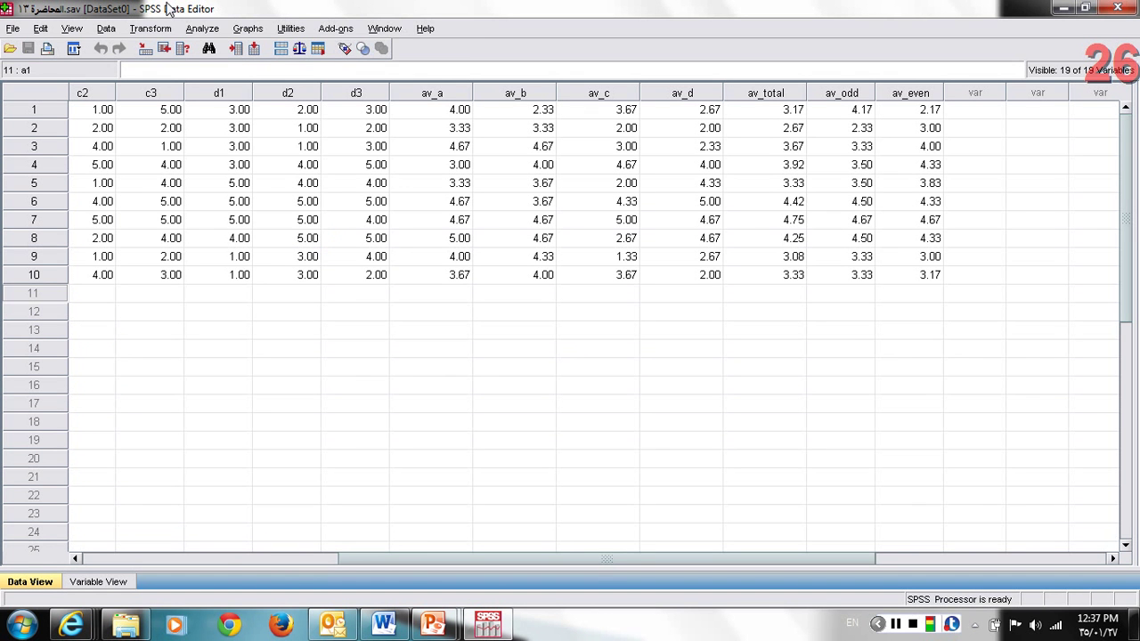
left_click(201, 29)
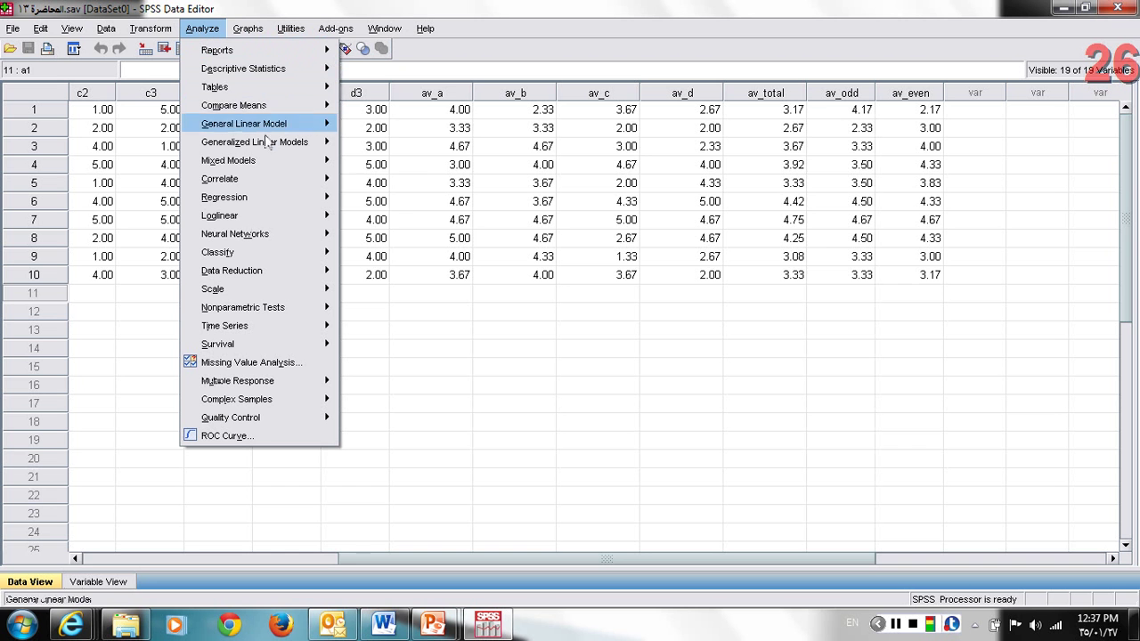
mouse_move(275, 184)
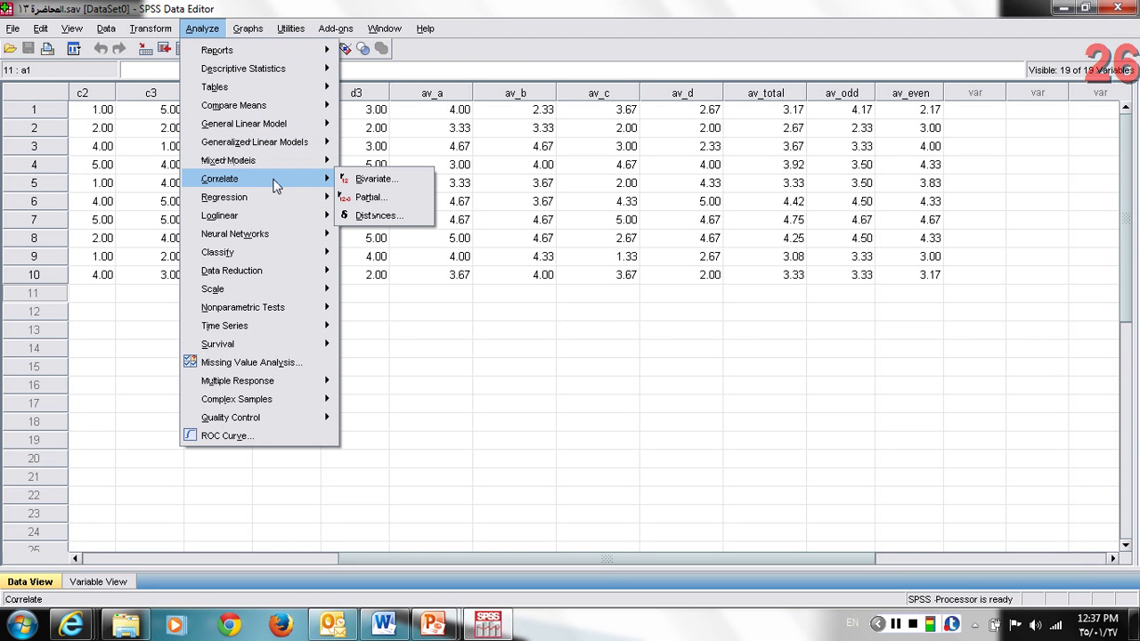
left_click(363, 181)
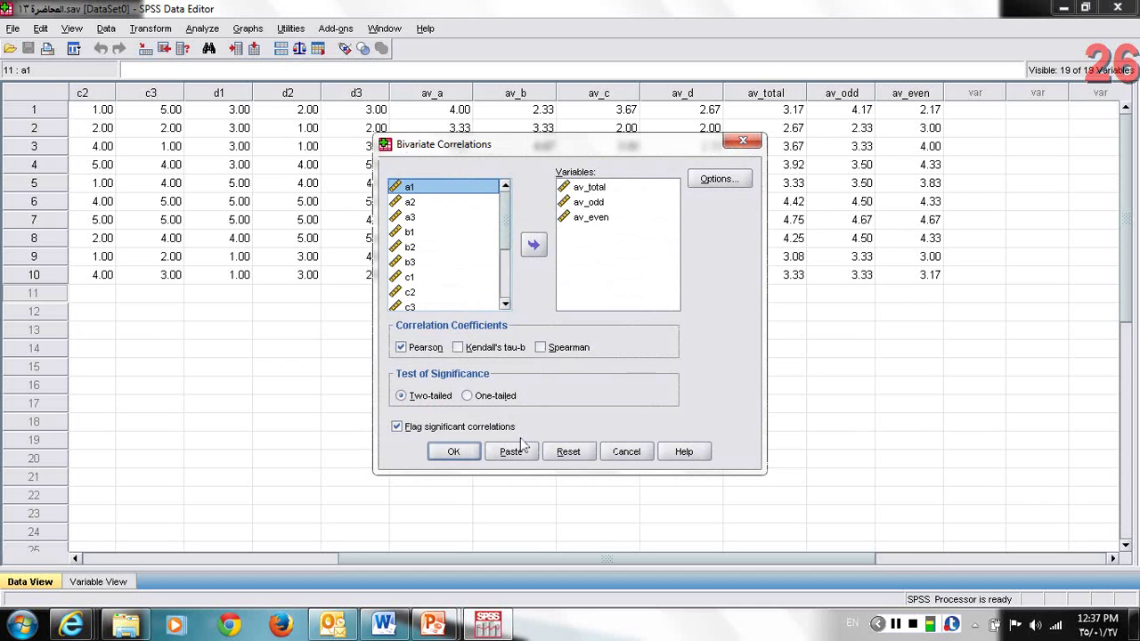
left_click(567, 454)
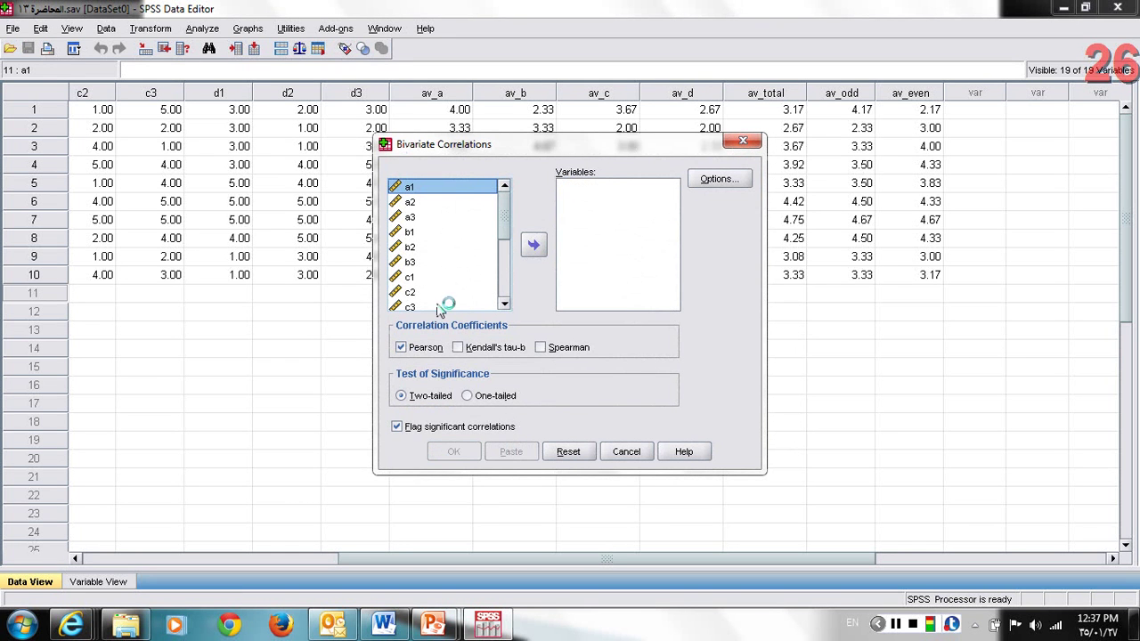
- Add av_total, av_odd and av_even as the variables for the bivariate correlation
left_click(504, 305)
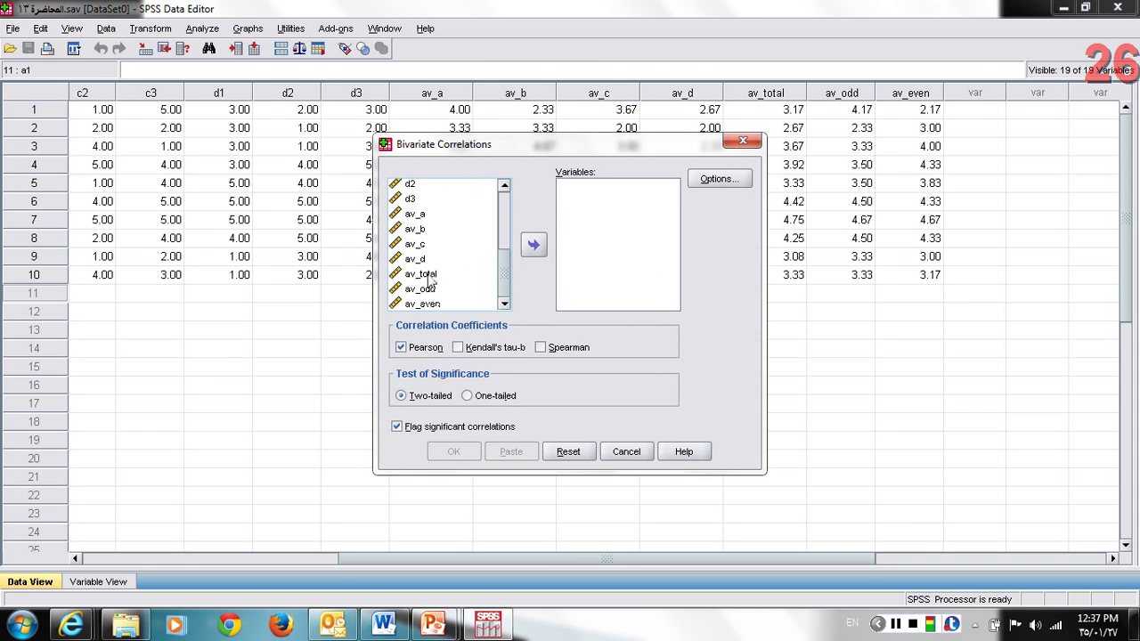
left_click(405, 287)
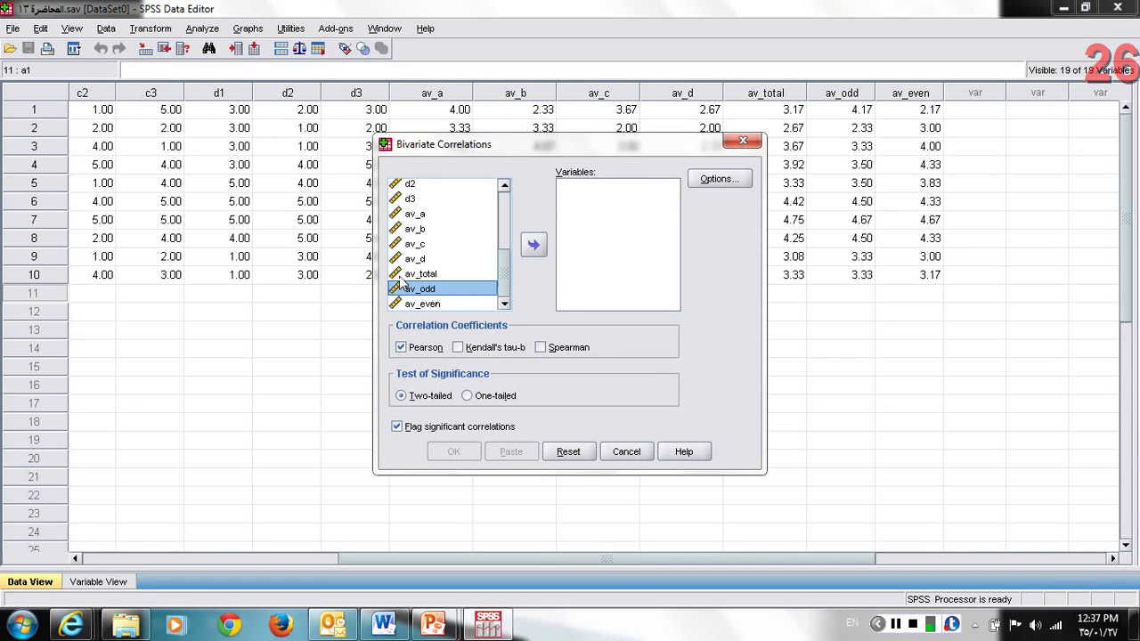
left_click(411, 305)
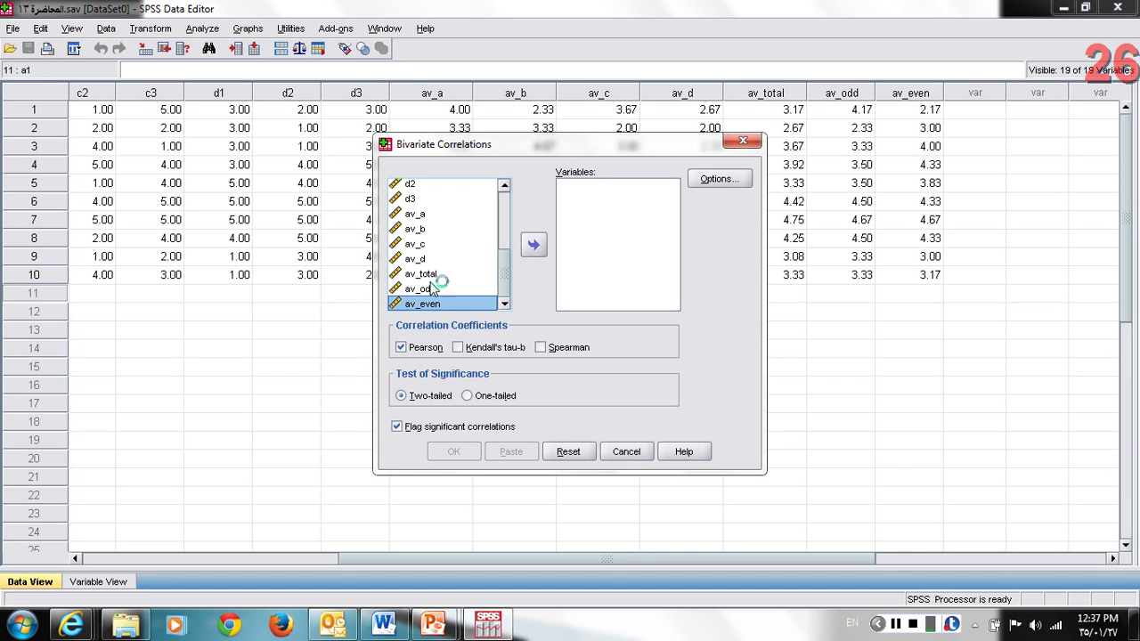
left_click(464, 274)
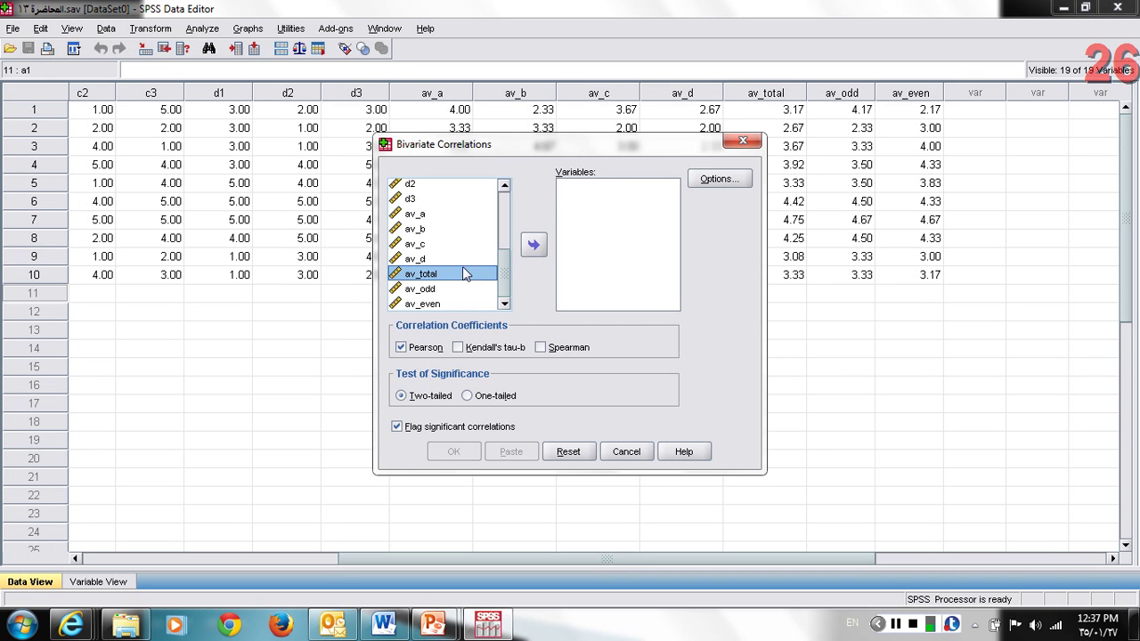
left_click(532, 247)
left_click(421, 290)
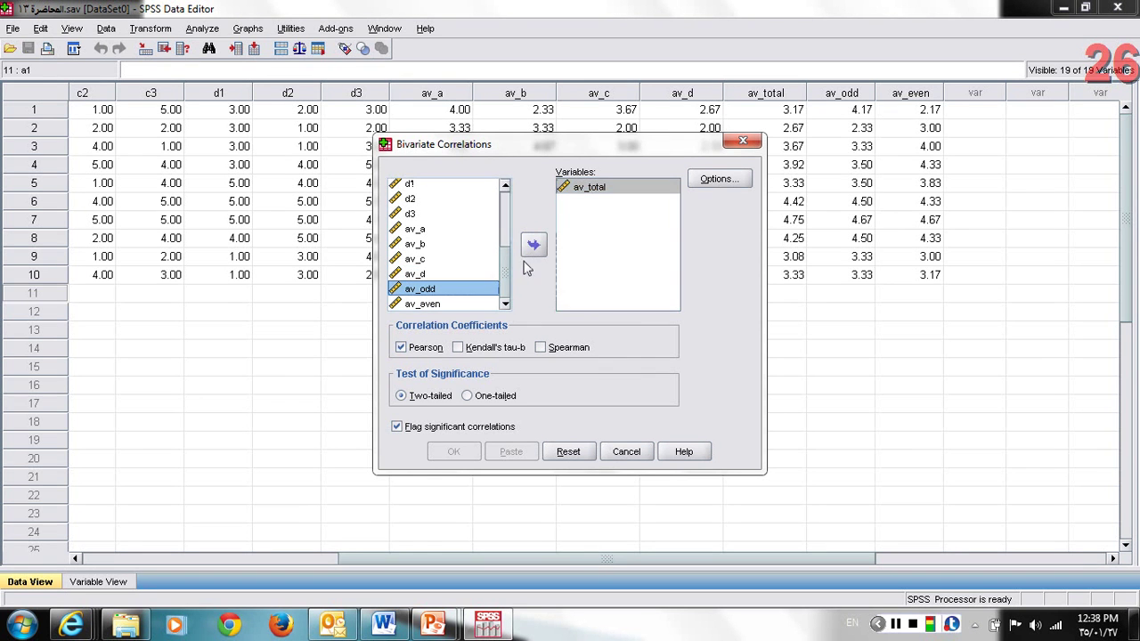
left_click(532, 247)
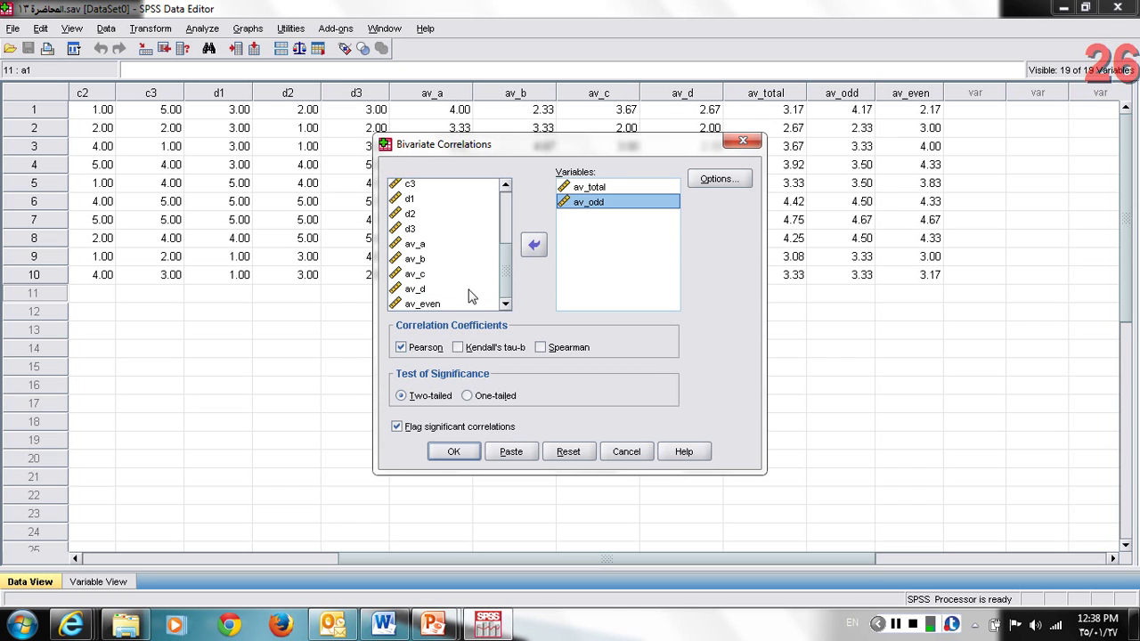
left_click(436, 303)
left_click(531, 250)
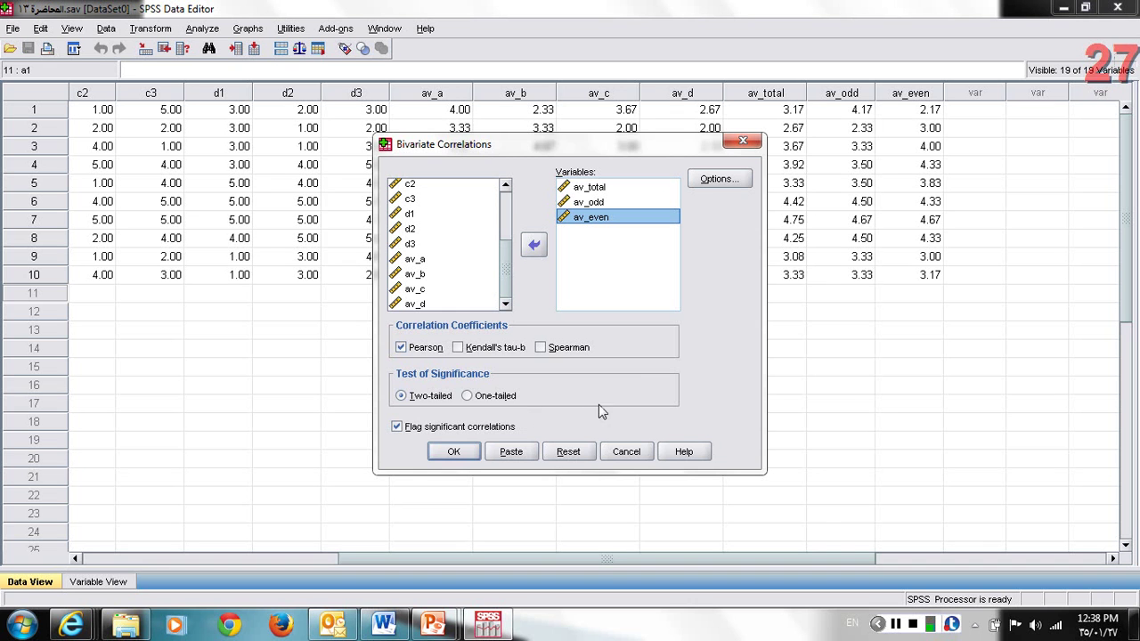
- Keep the Pearson coefficient selected with the two-tailed test and run the bivariate correlation
left_click(401, 348)
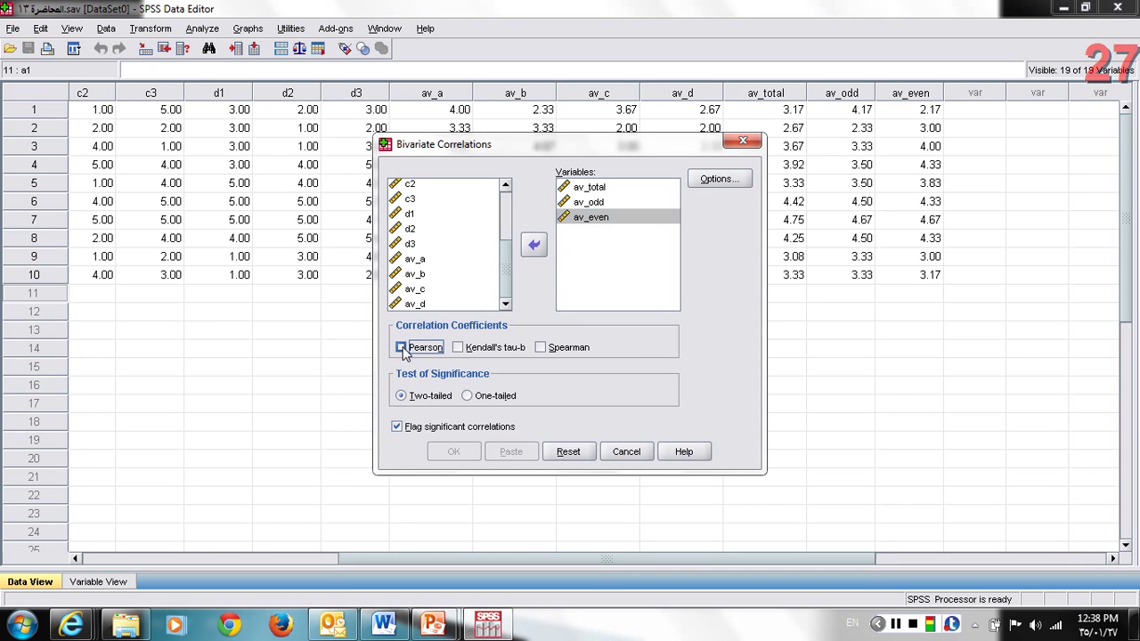
left_click(401, 348)
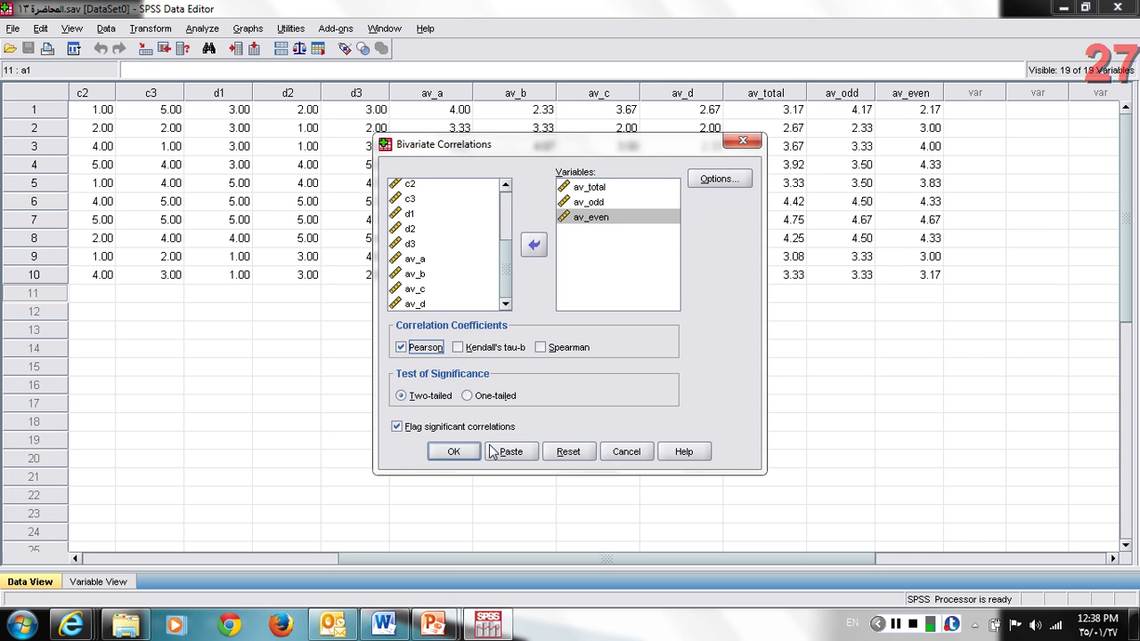
left_click(453, 452)
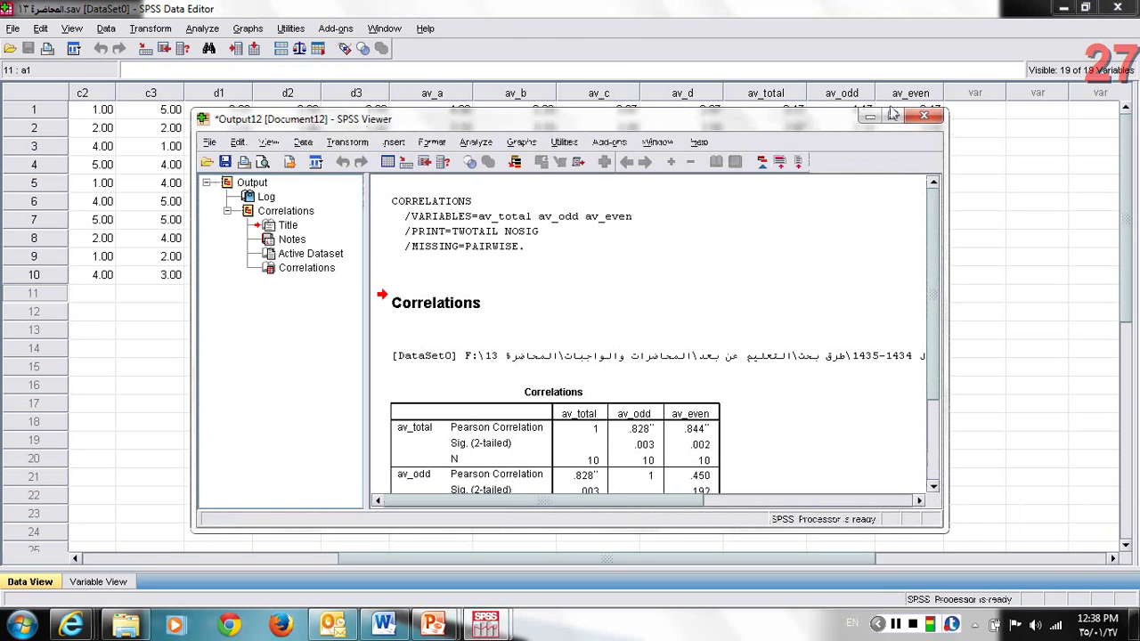
- Maximize the output window to examine the Correlations table, and switch to the PowerPoint slide show to compare results
left_click(892, 116)
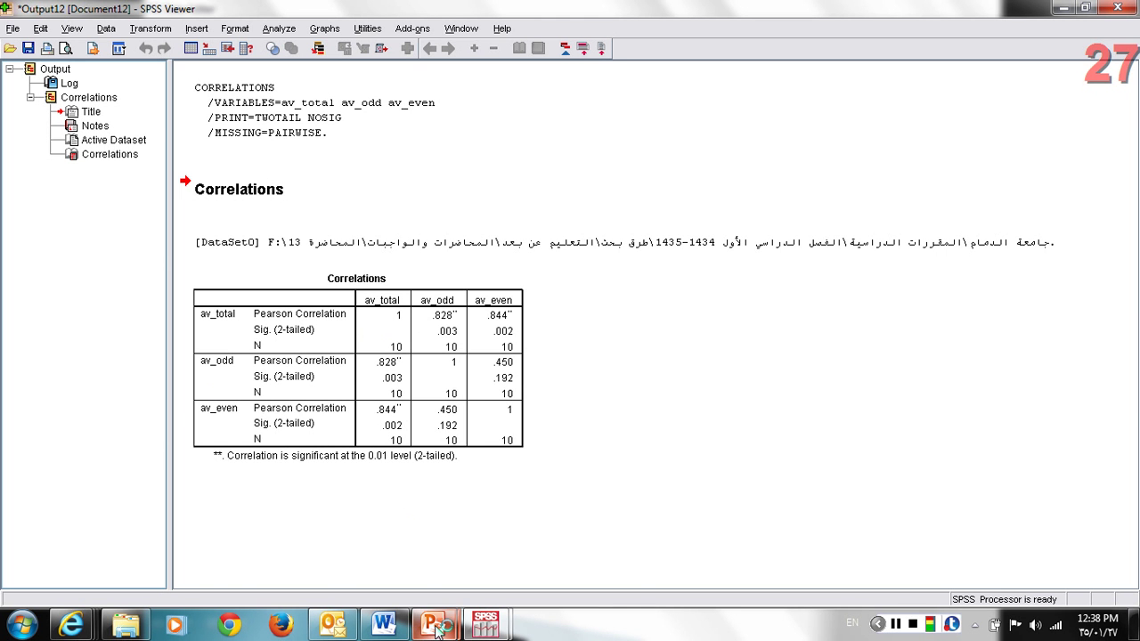
mouse_move(436, 627)
left_click(519, 581)
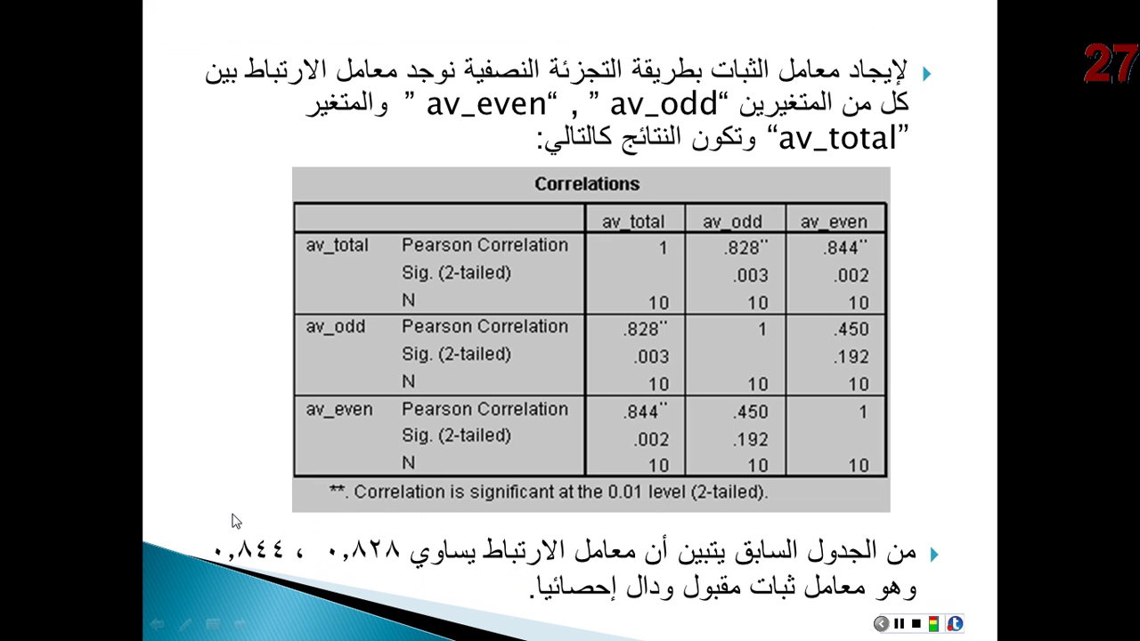
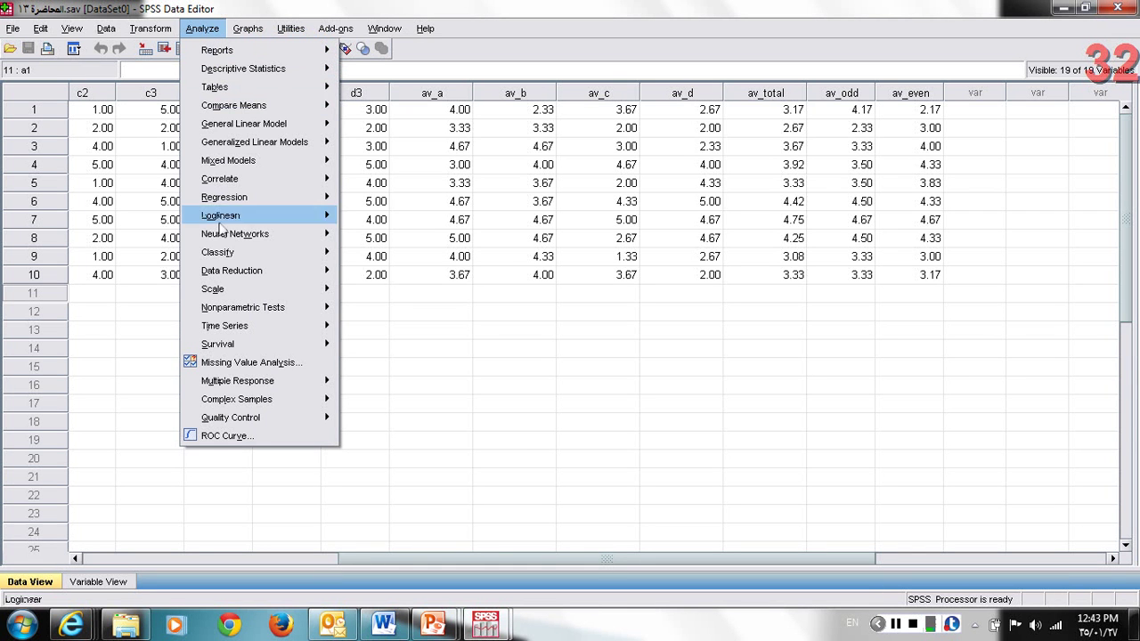
- Open Reliability Analysis for the SPSS data and add a1, a2 and a3 as items
mouse_move(223, 296)
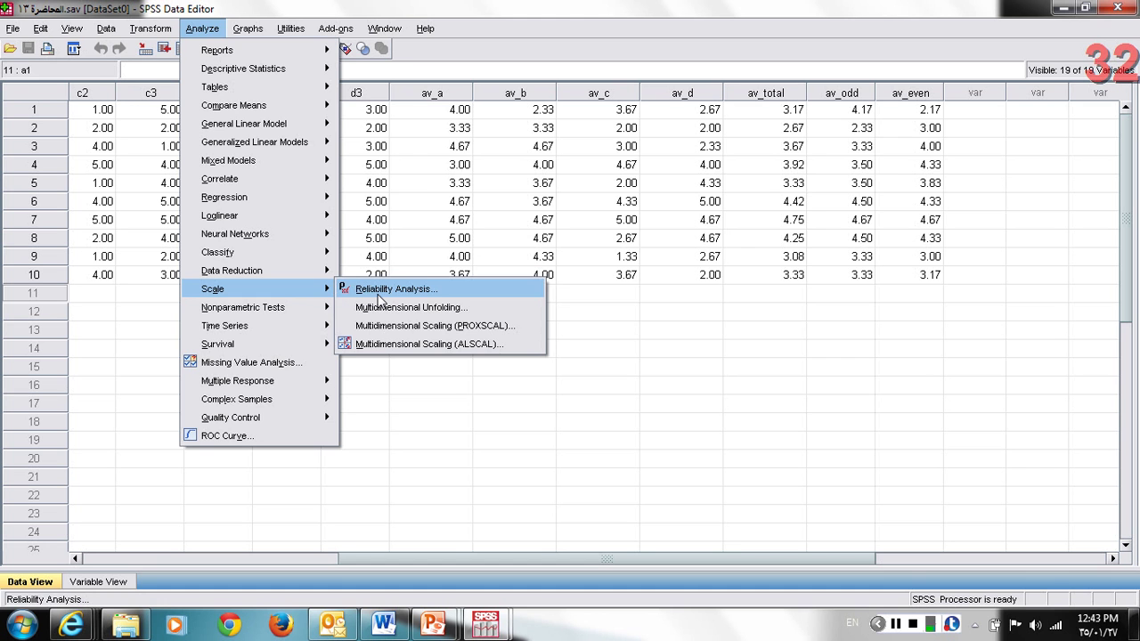
left_click(380, 294)
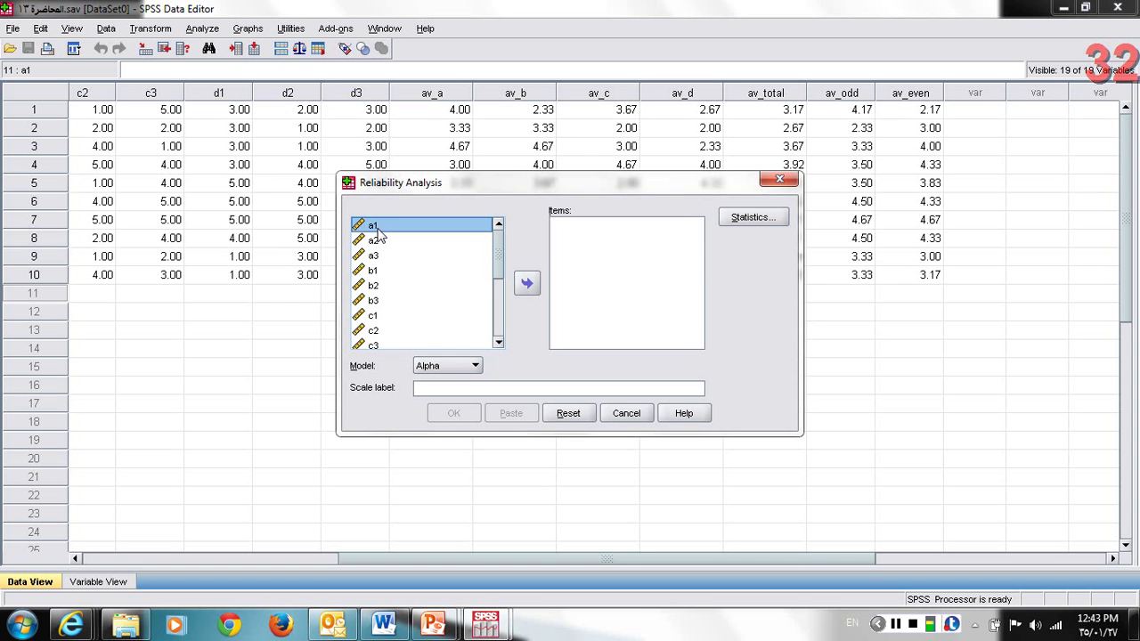
left_click(527, 284)
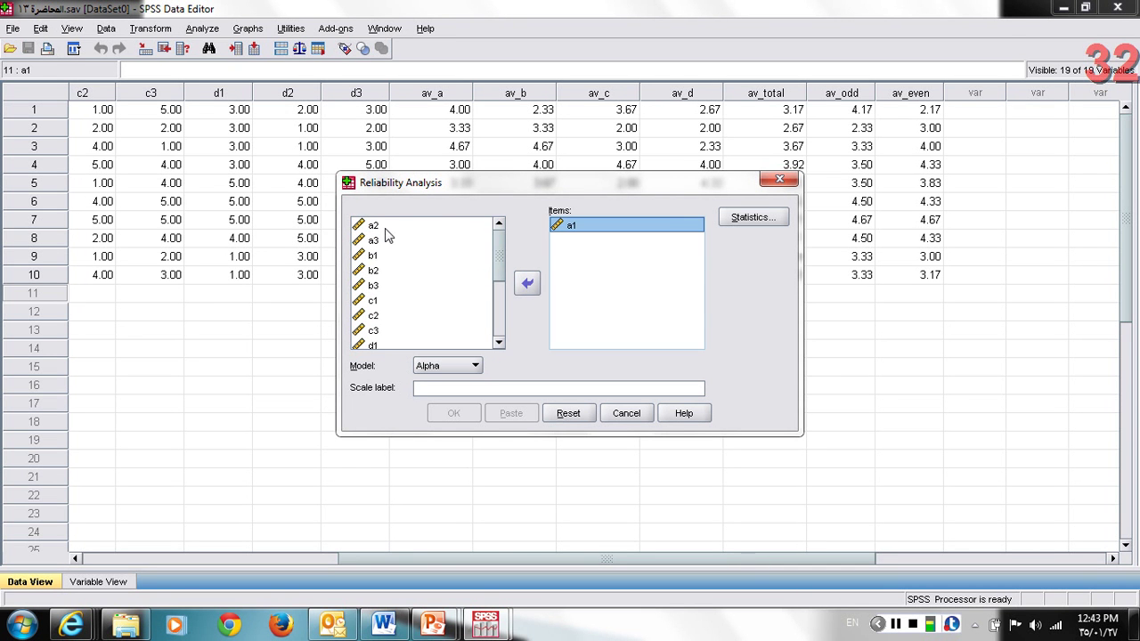
left_click(375, 227)
left_click(527, 283)
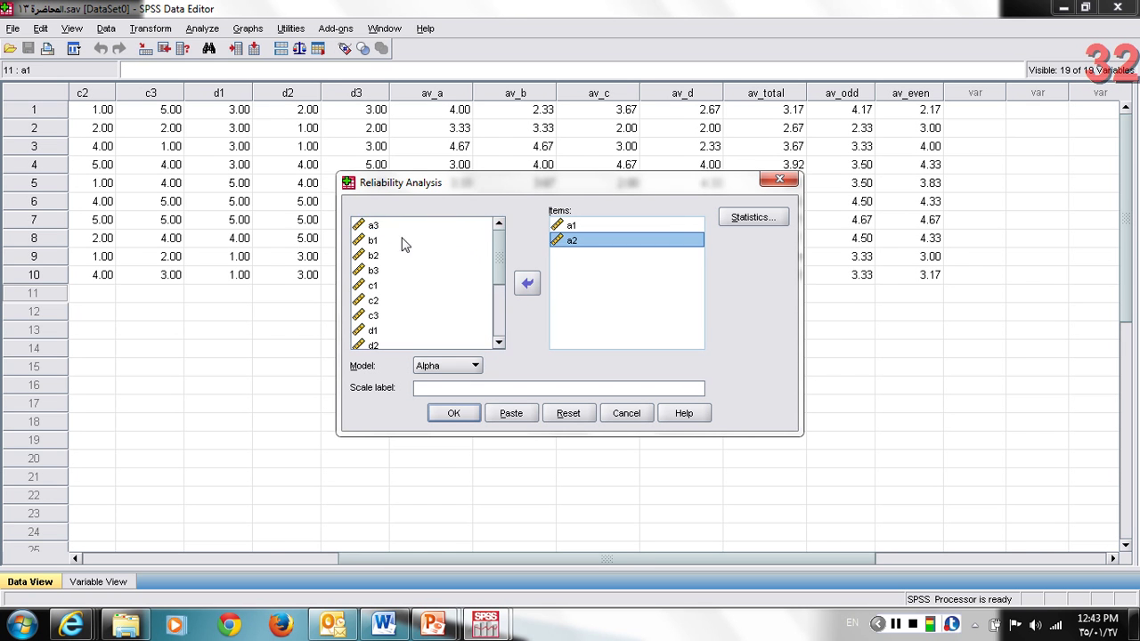
left_click(373, 226)
left_click(527, 283)
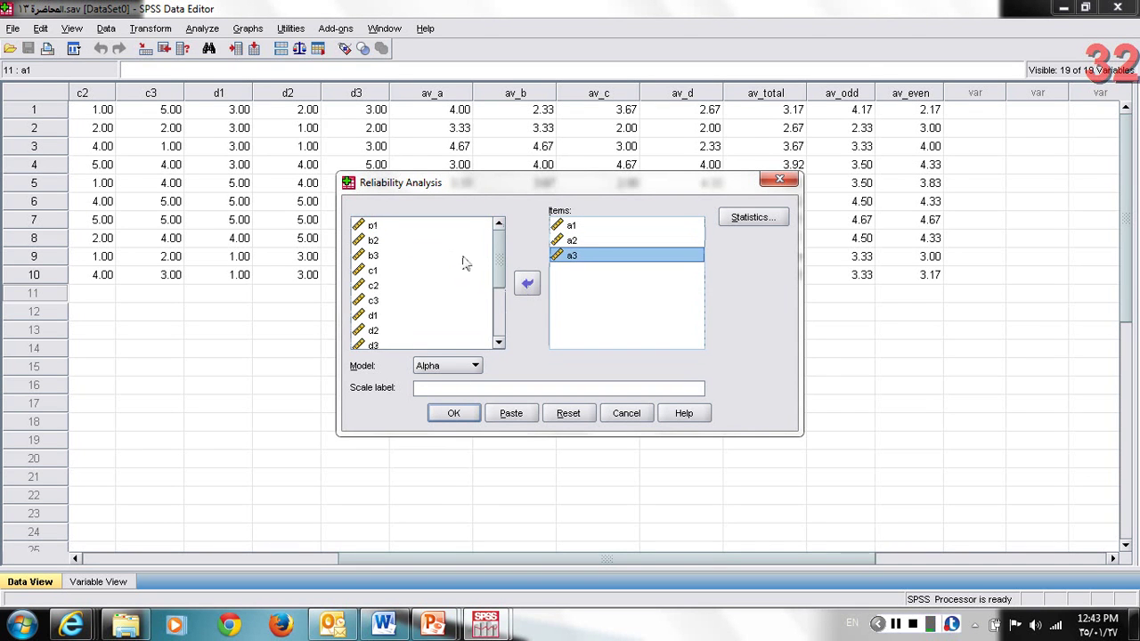
- Add b1, b2 and b3 to the items of the reliability analysis
left_click(373, 226)
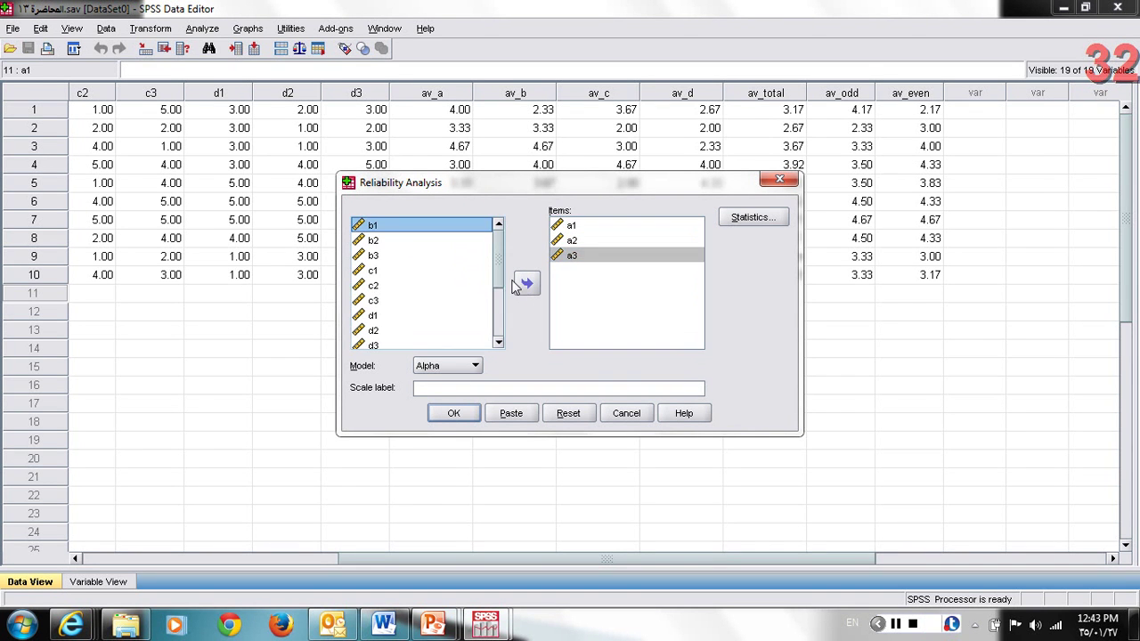
left_click(524, 284)
left_click(379, 225)
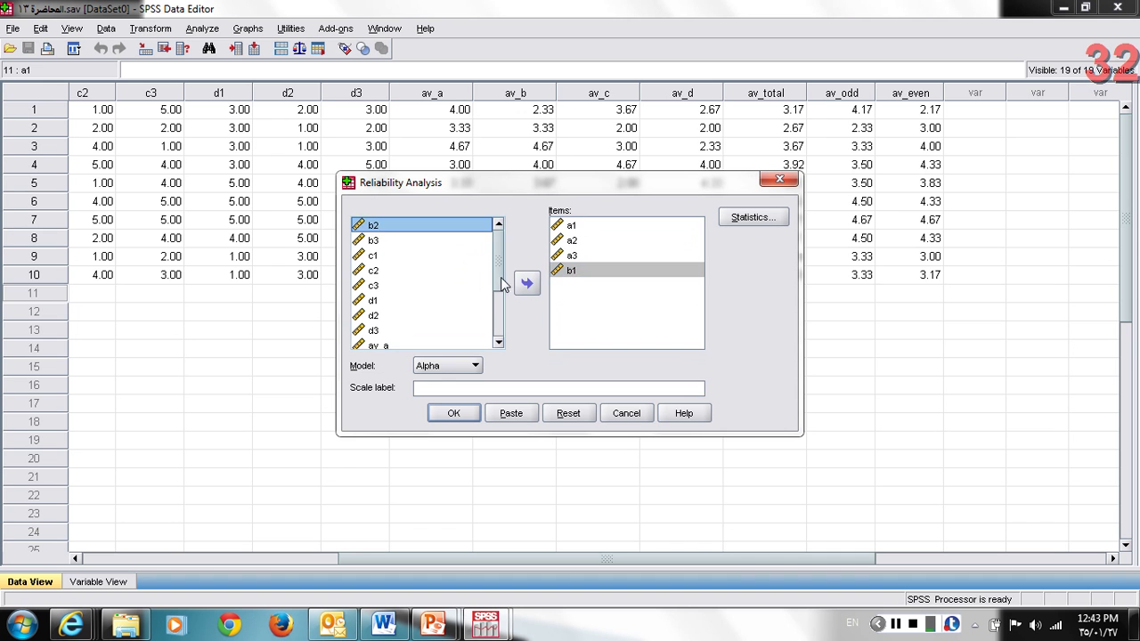
left_click(524, 284)
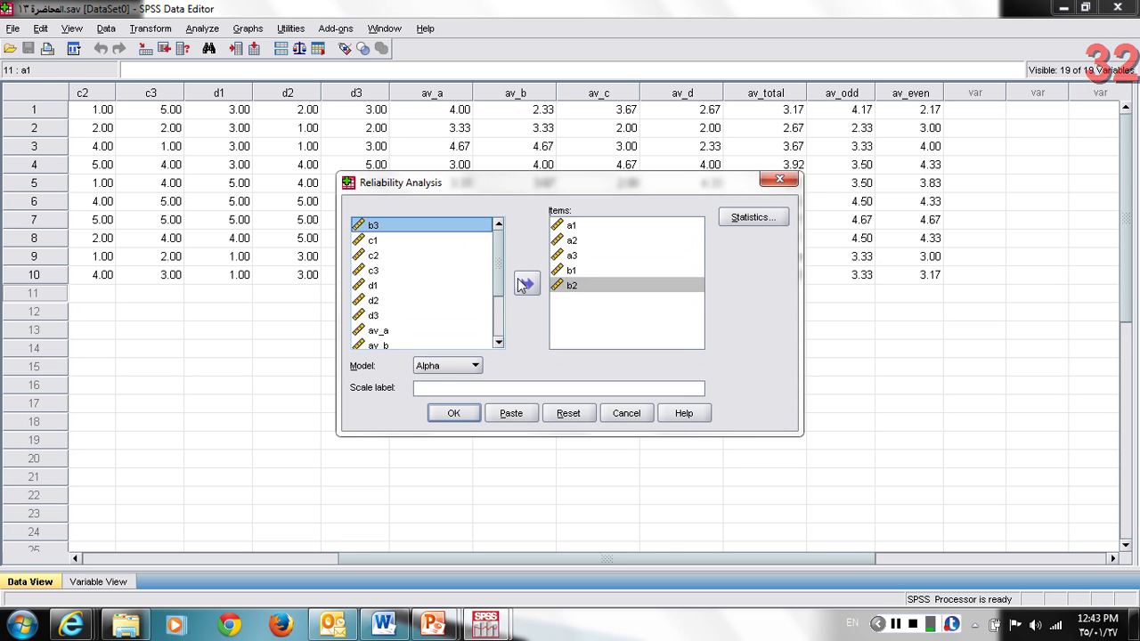
left_click(524, 284)
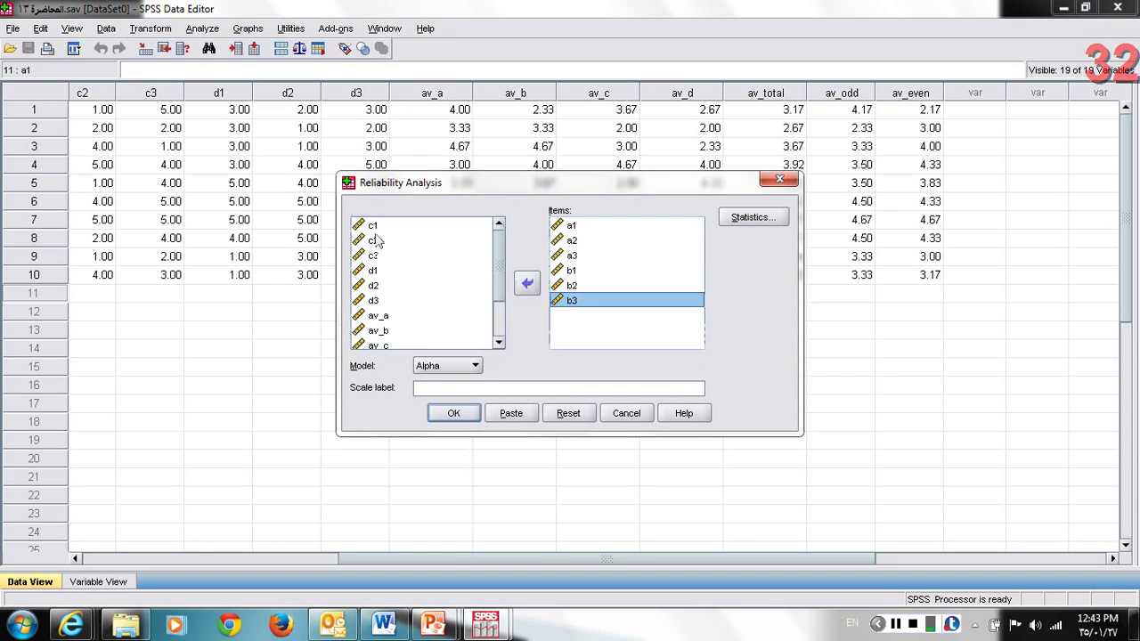
- Add c1, c2 and c3 to the items of the reliability analysis
left_click(525, 284)
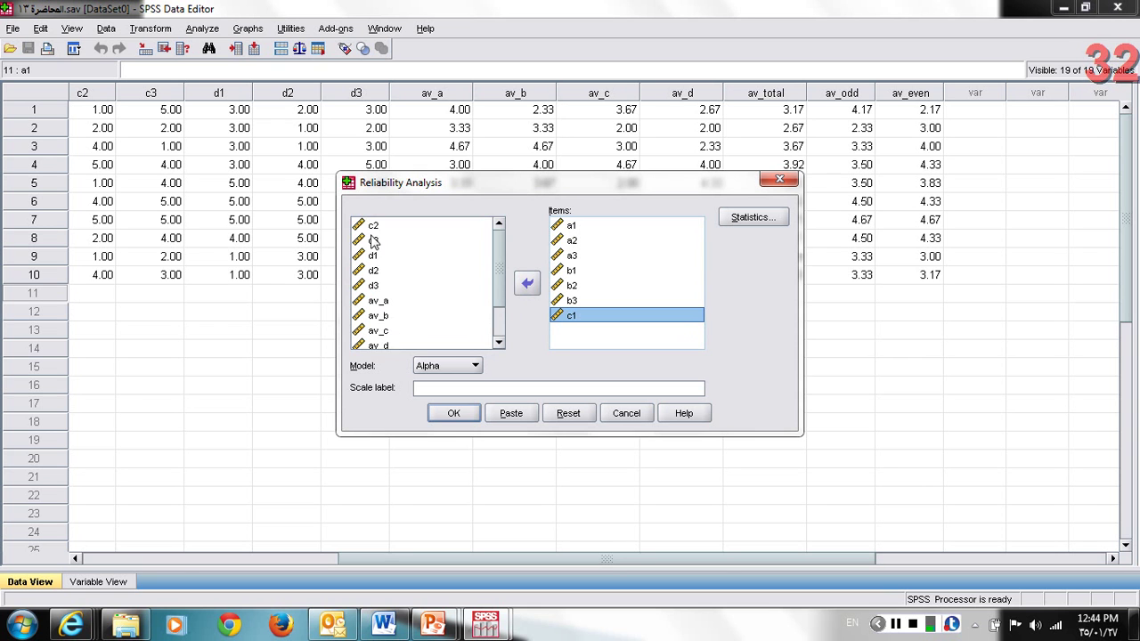
left_click(373, 226)
left_click(525, 284)
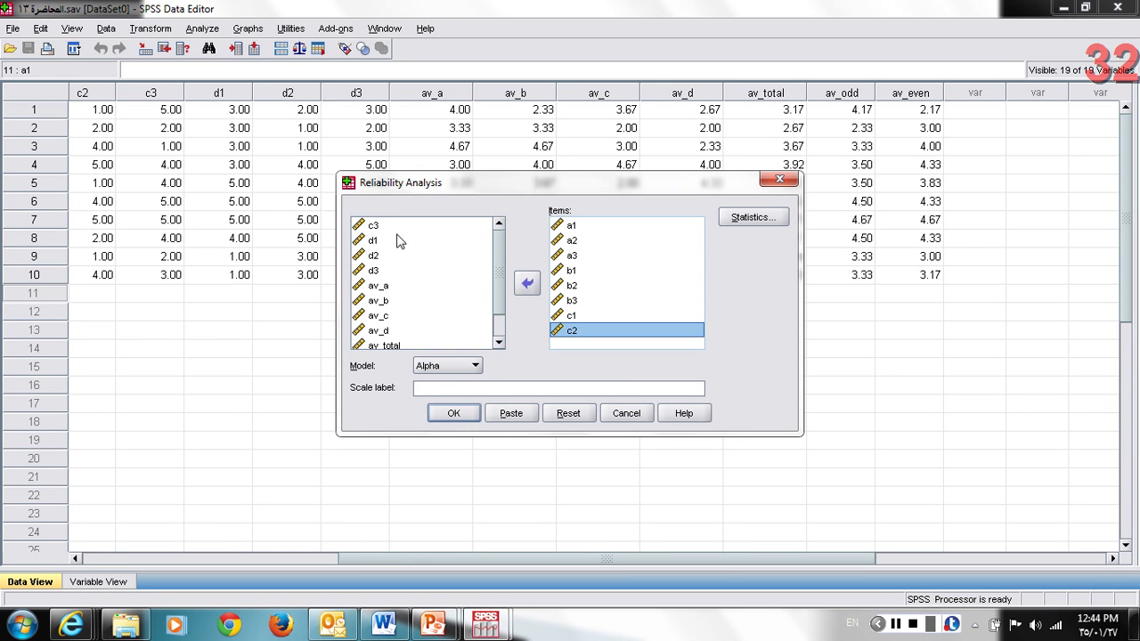
left_click(373, 226)
left_click(525, 284)
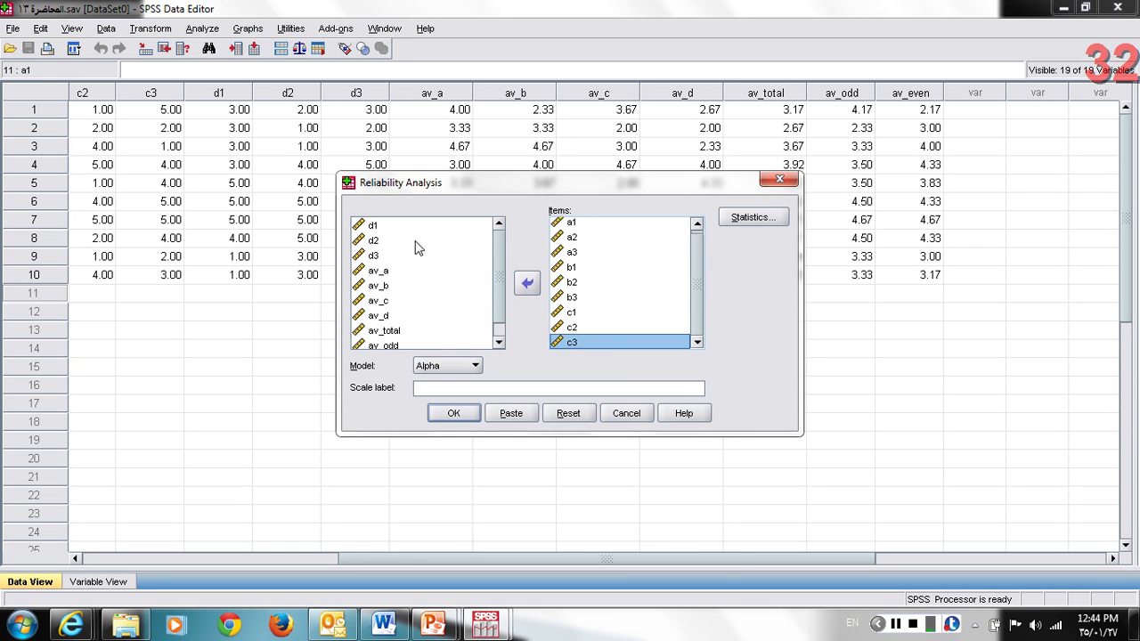
- Add d1, d2 and d3 to the items of the reliability analysis
left_click(373, 226)
left_click(525, 284)
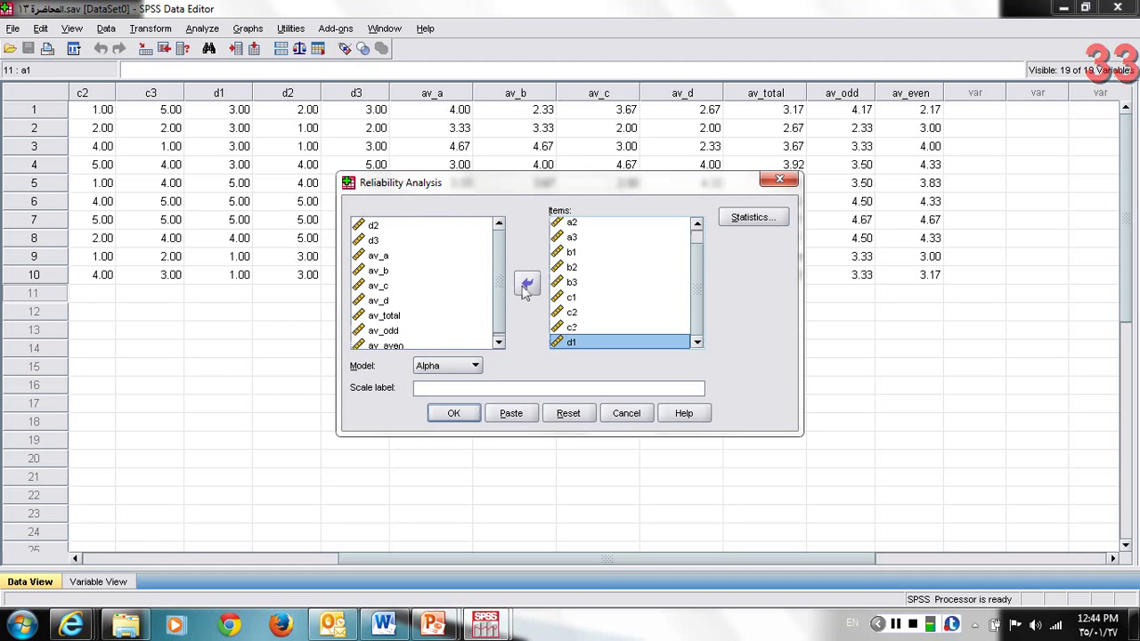
left_click(373, 226)
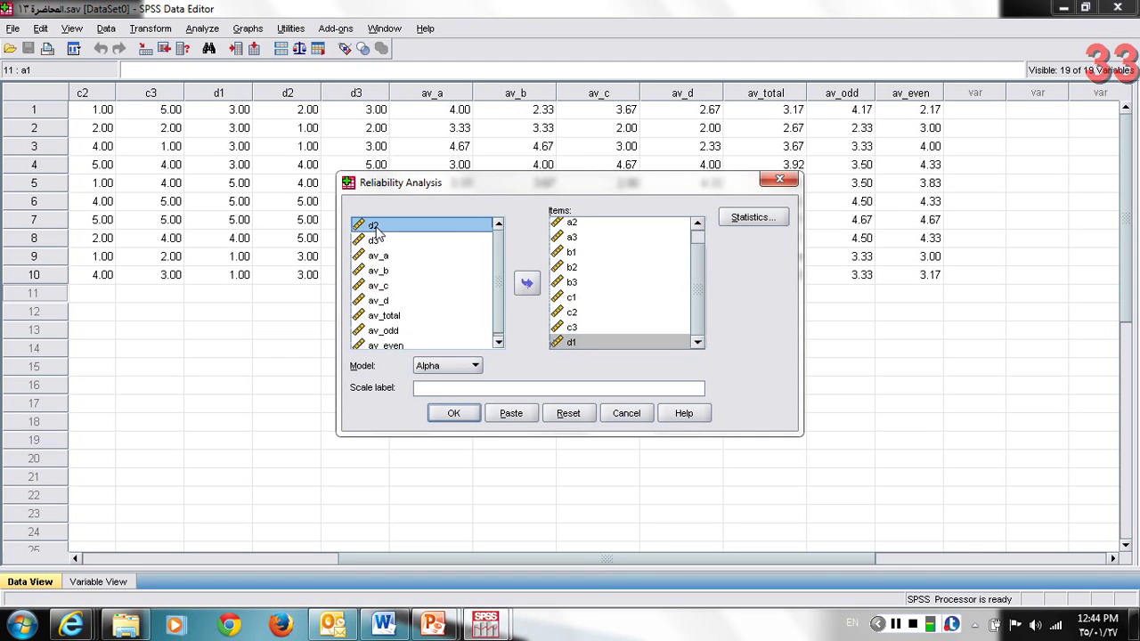
left_click(524, 283)
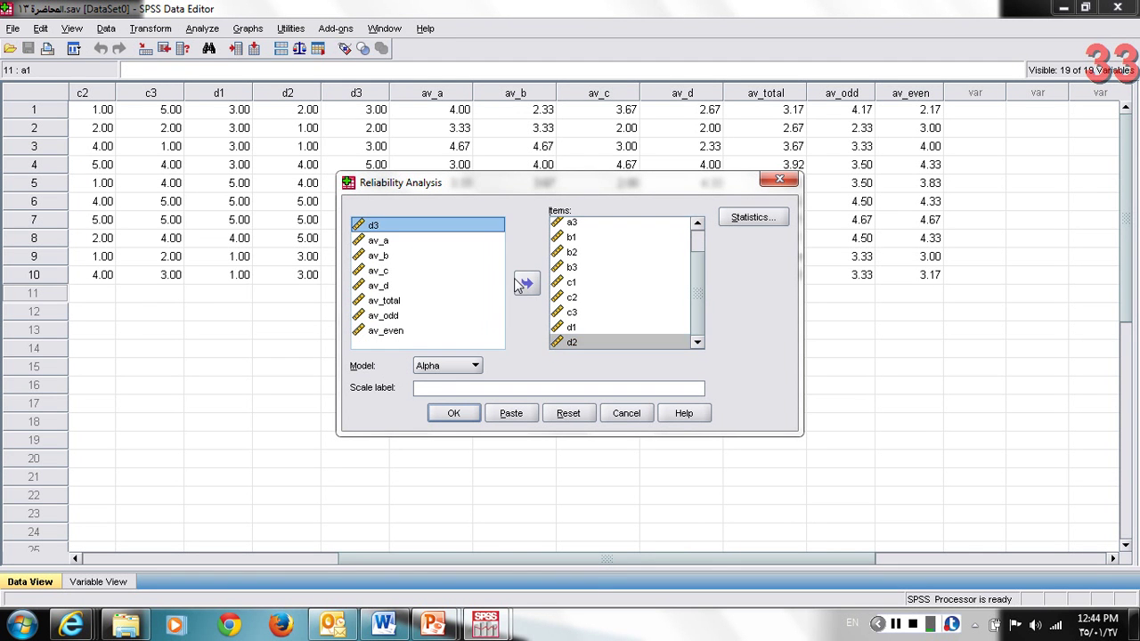
left_click(524, 284)
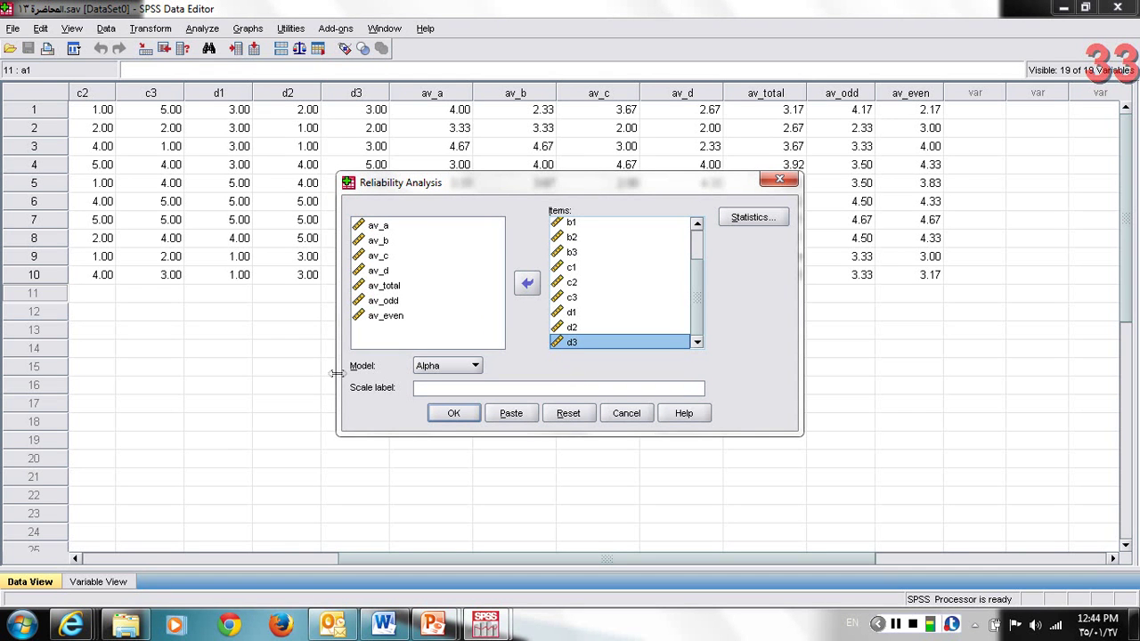
- Run the reliability analysis with the Alpha model and the Scale if item deleted descriptives
left_click(476, 366)
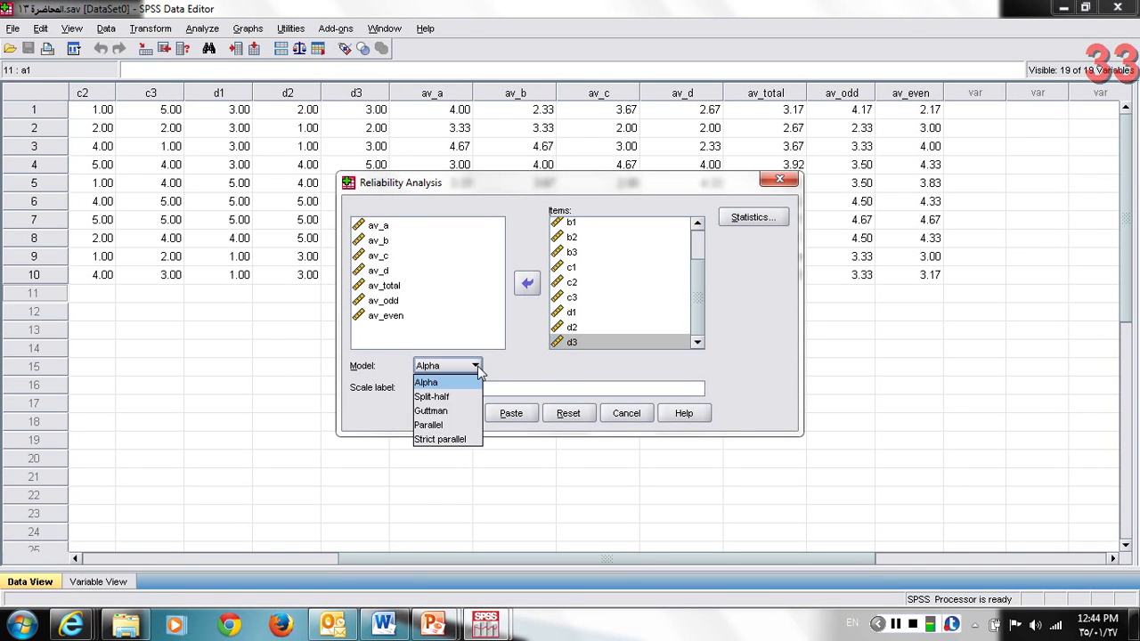
left_click(434, 382)
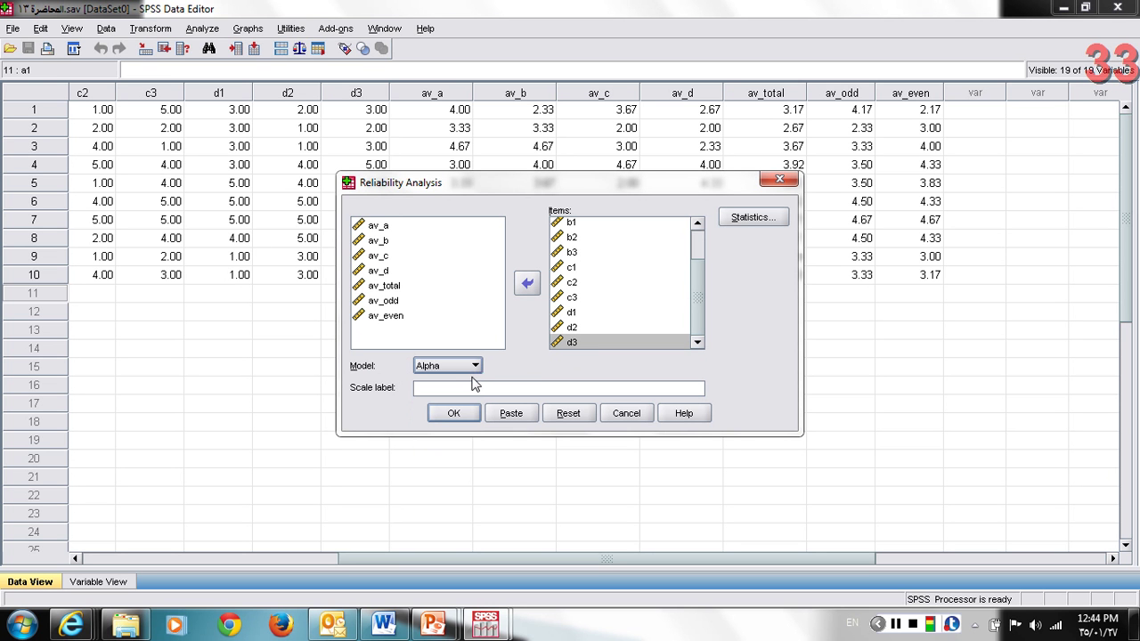
left_click(755, 219)
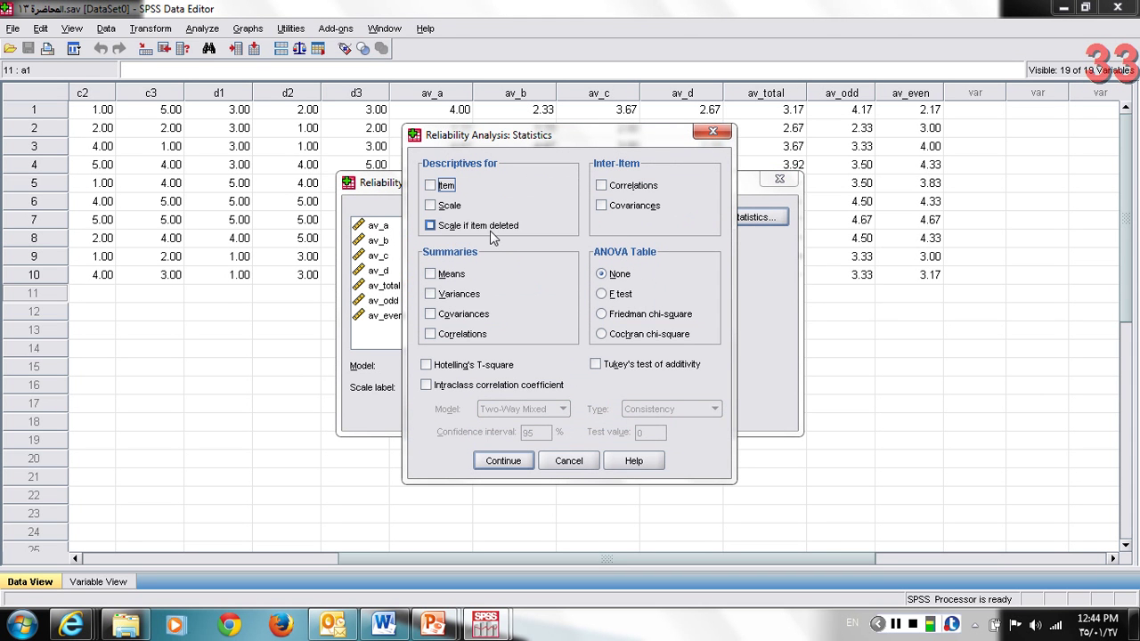
left_click(431, 226)
left_click(492, 461)
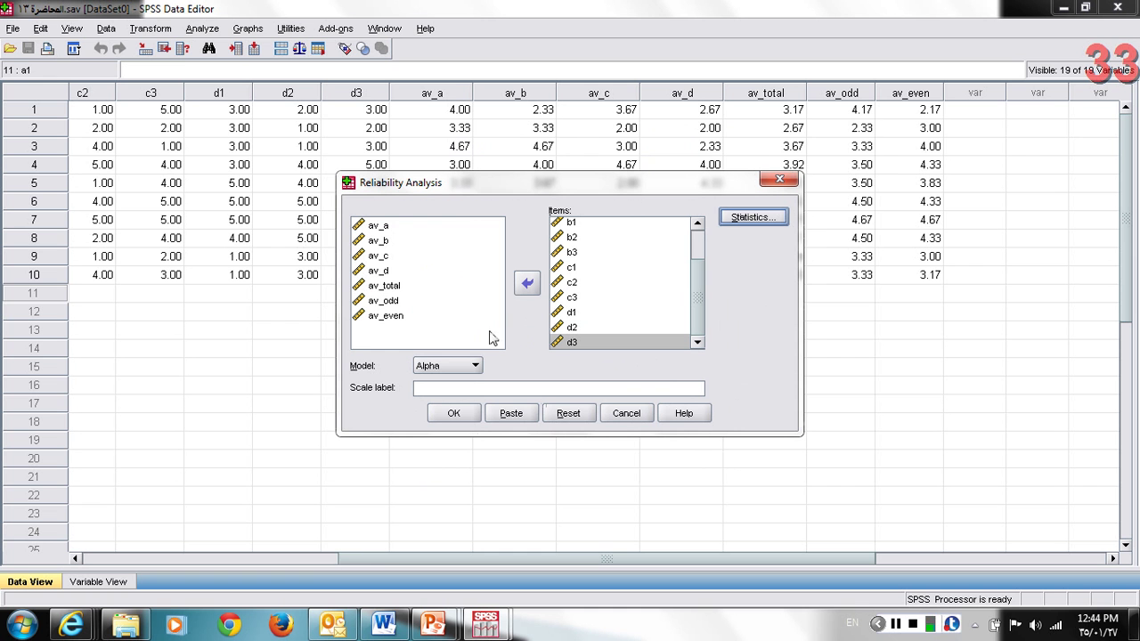
left_click(454, 415)
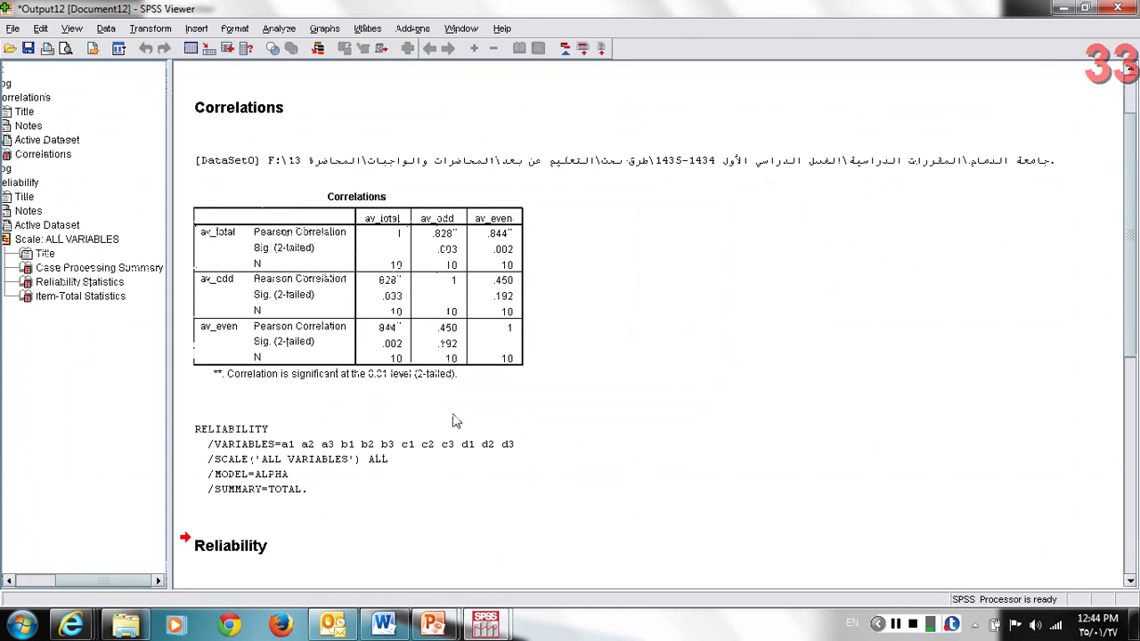
- Examine the Reliability Statistics and Item-Total Statistics tables in the output, and switch to PowerPoint
left_click(579, 433)
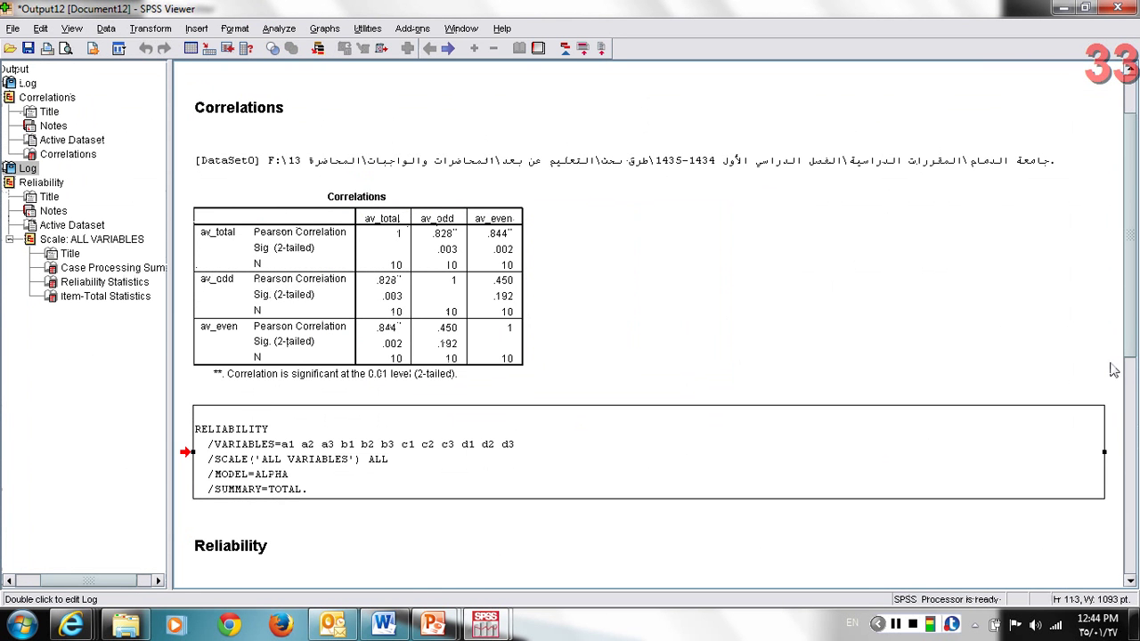
left_click_drag(1134, 333, 1134, 557)
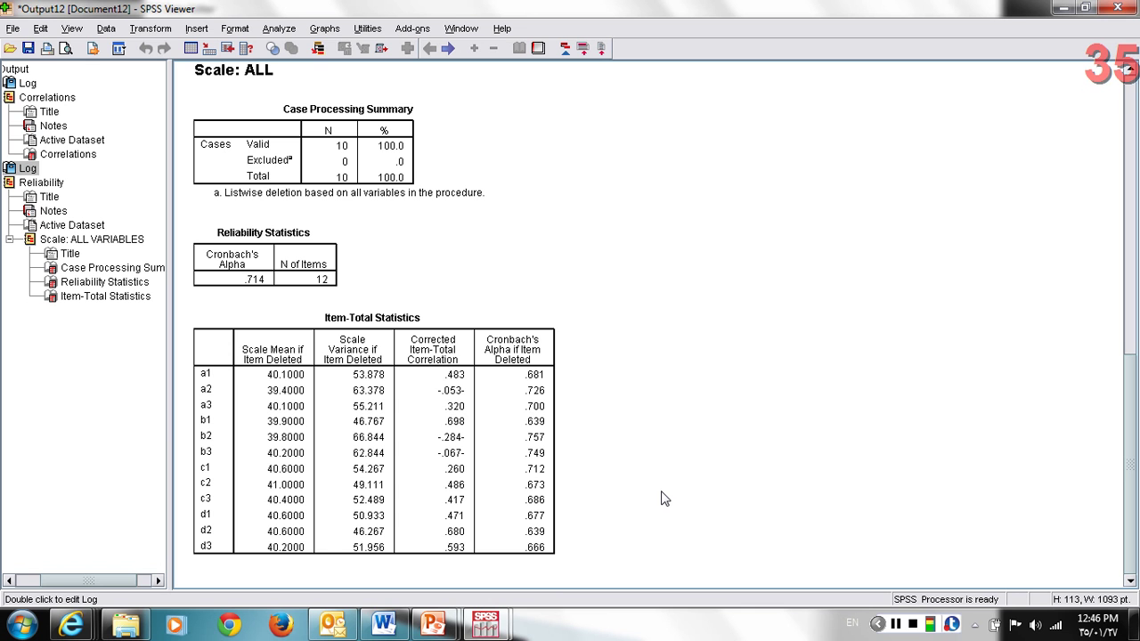
mouse_move(436, 626)
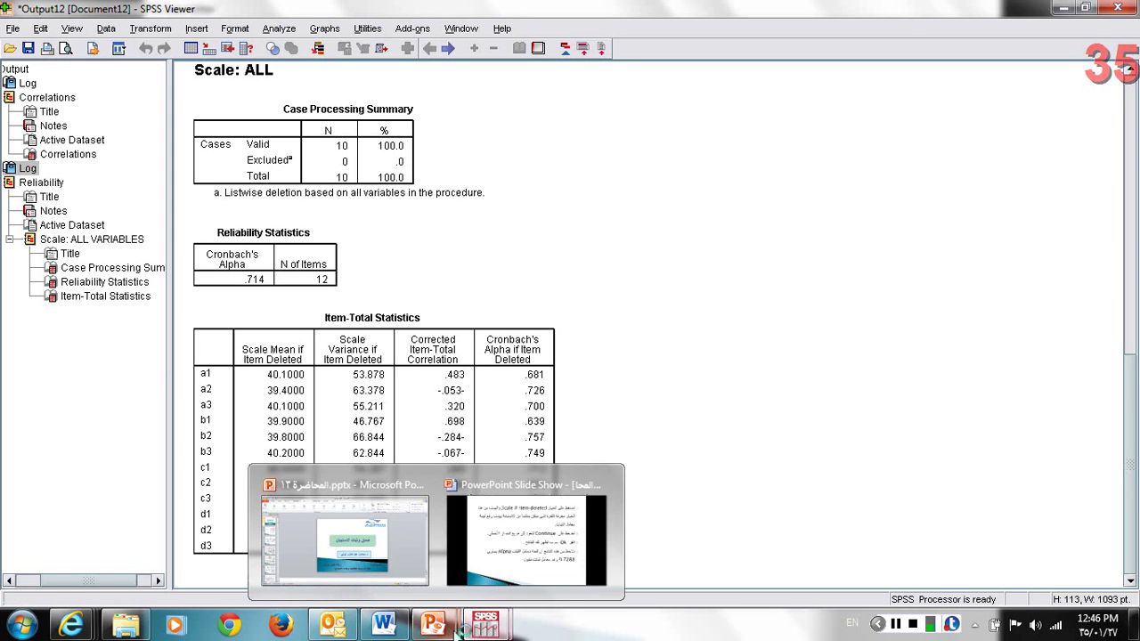